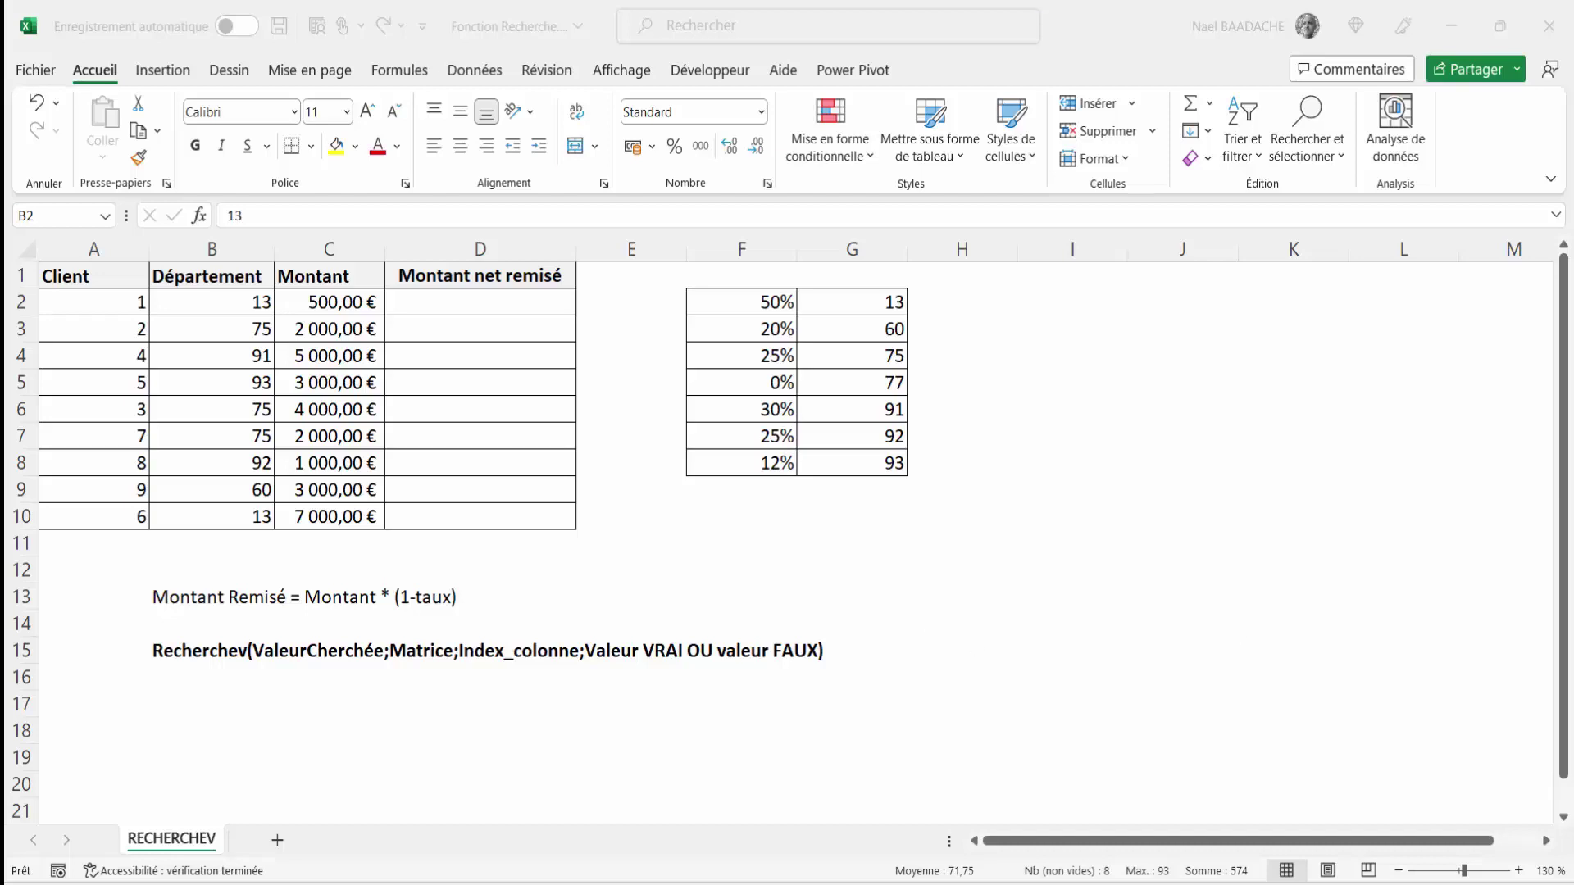
Compare the client Département values with the department codes in the rate lookup table
left_click(468, 308)
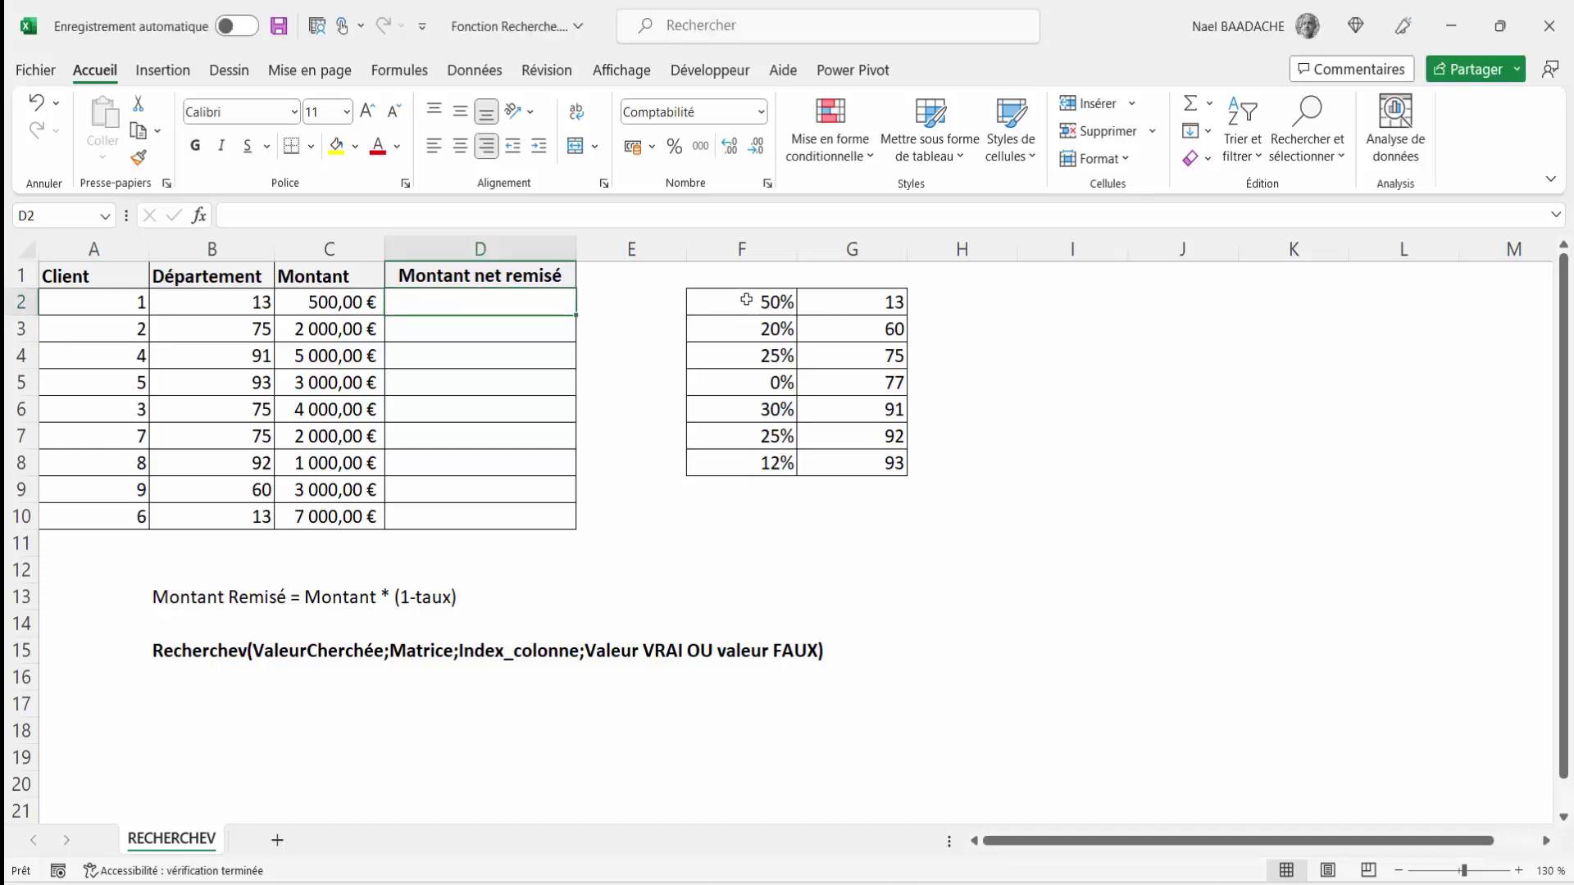
left_click_drag(745, 300, 906, 478)
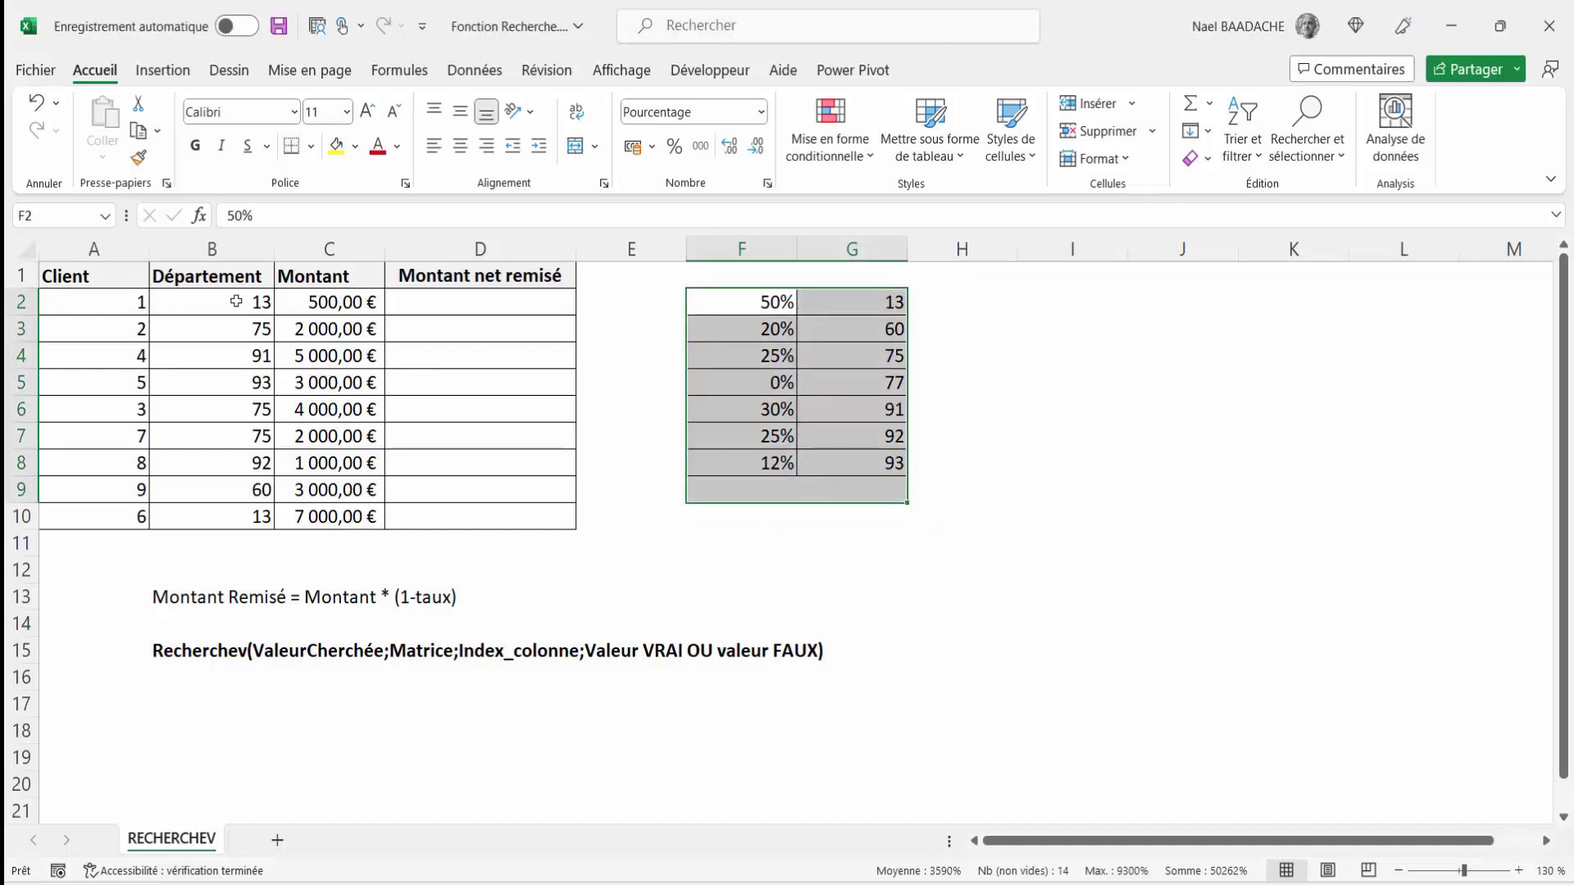
left_click_drag(236, 300, 237, 518)
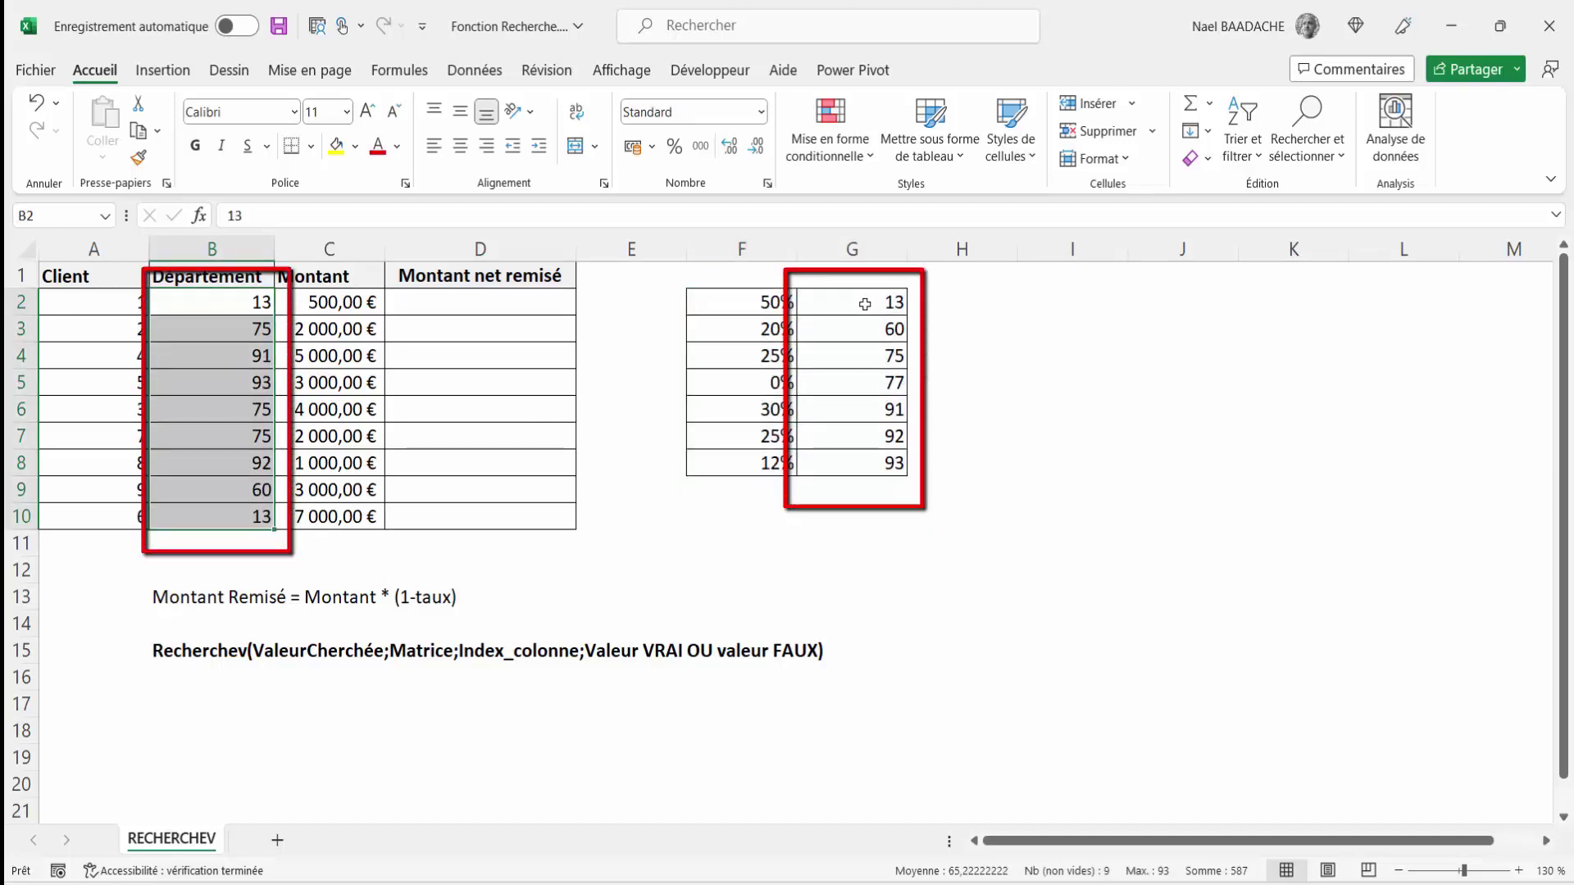
left_click_drag(865, 304, 867, 463)
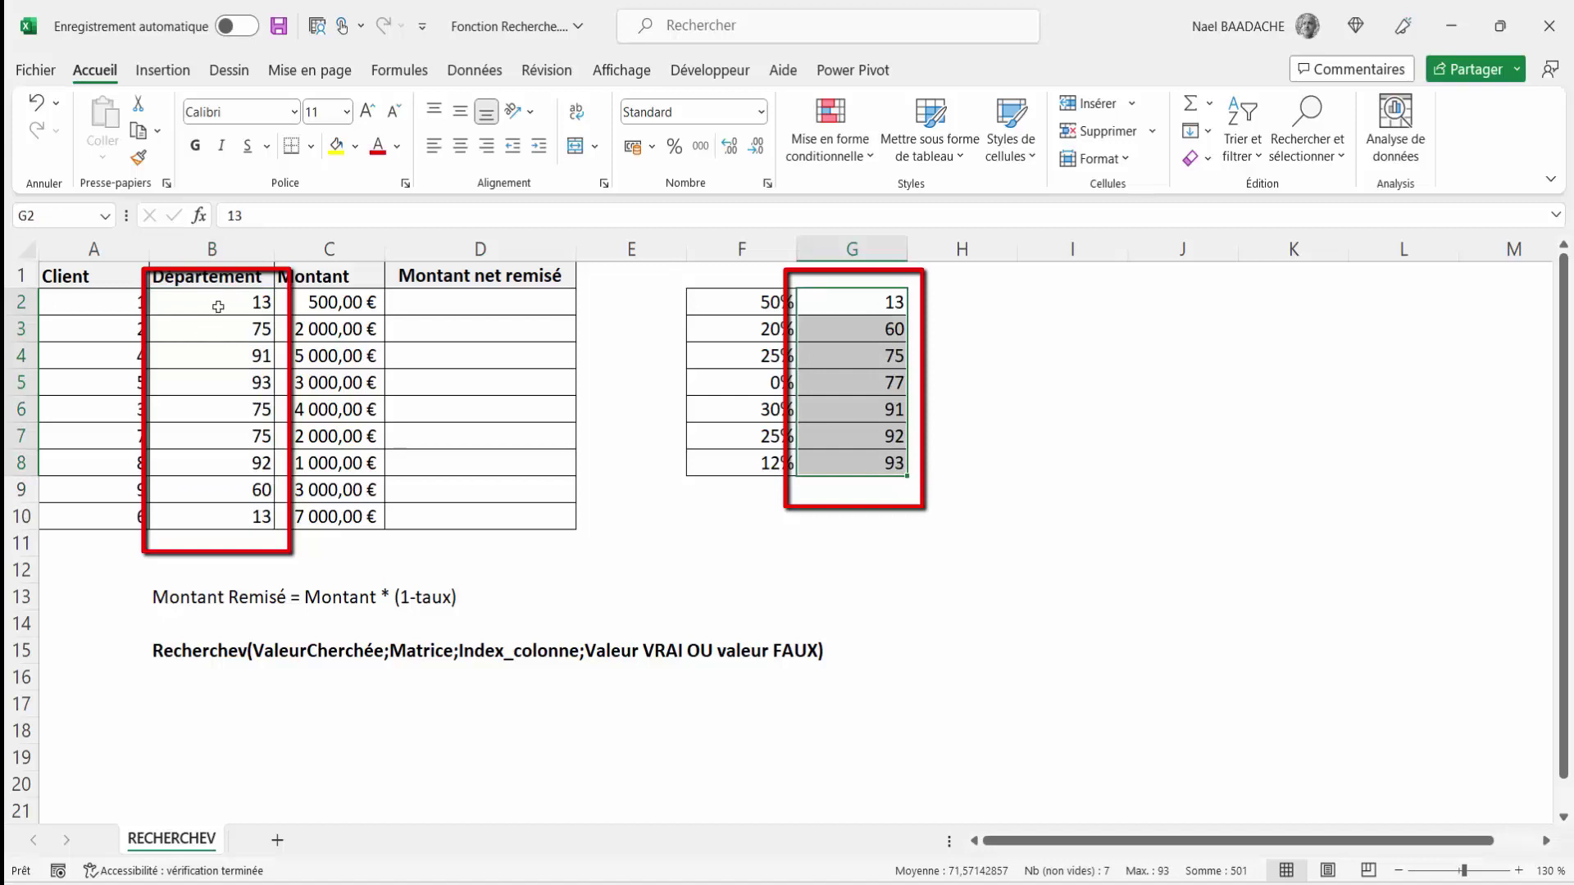
left_click_drag(218, 305, 220, 507)
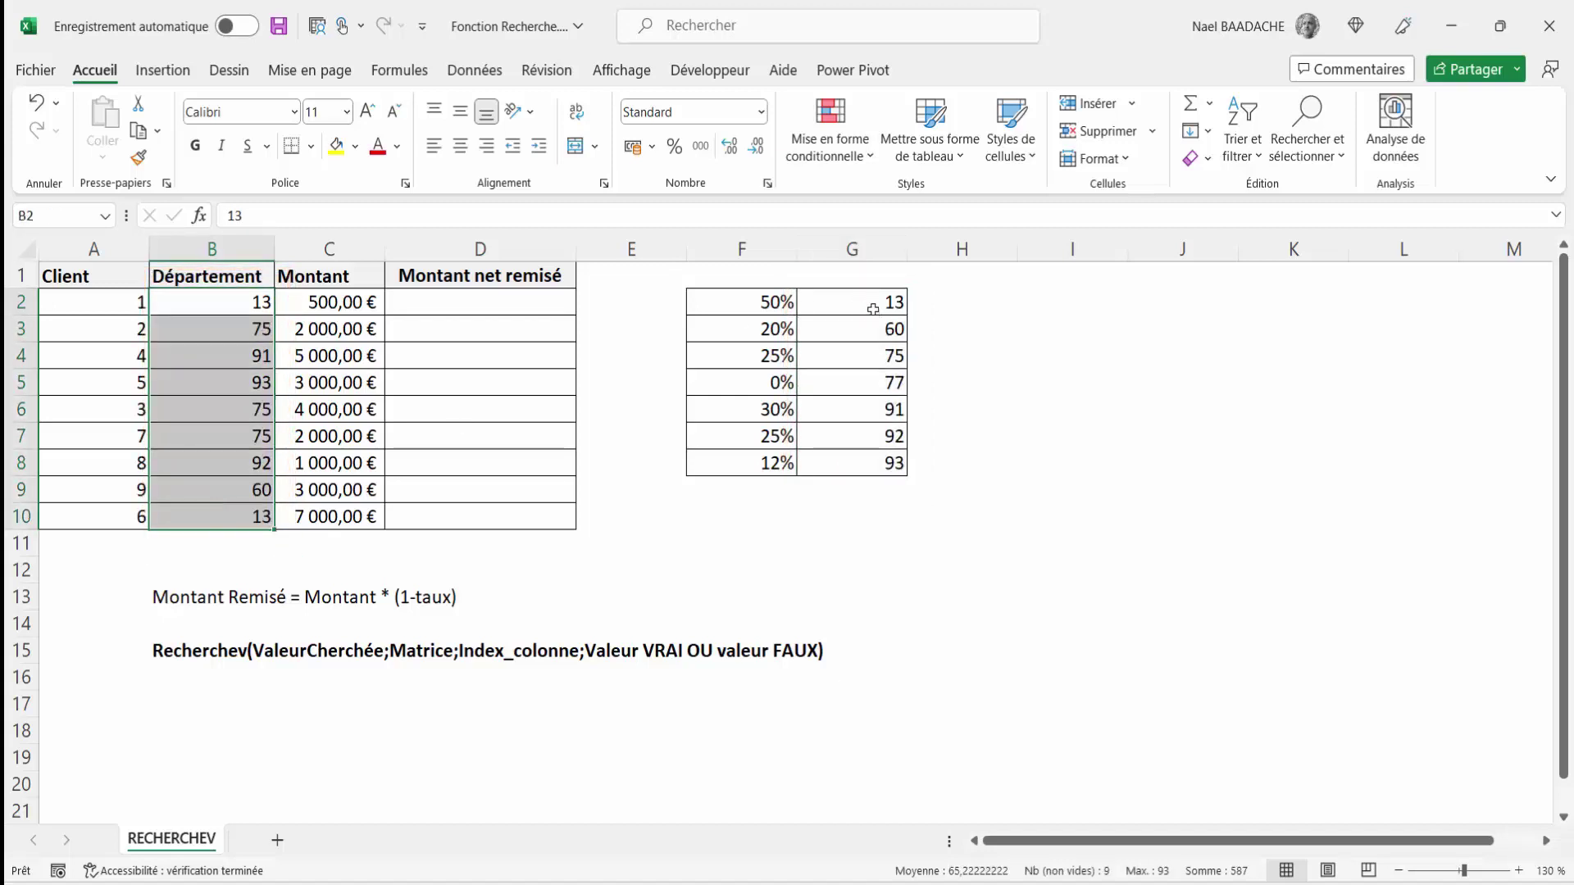
left_click_drag(869, 303, 868, 436)
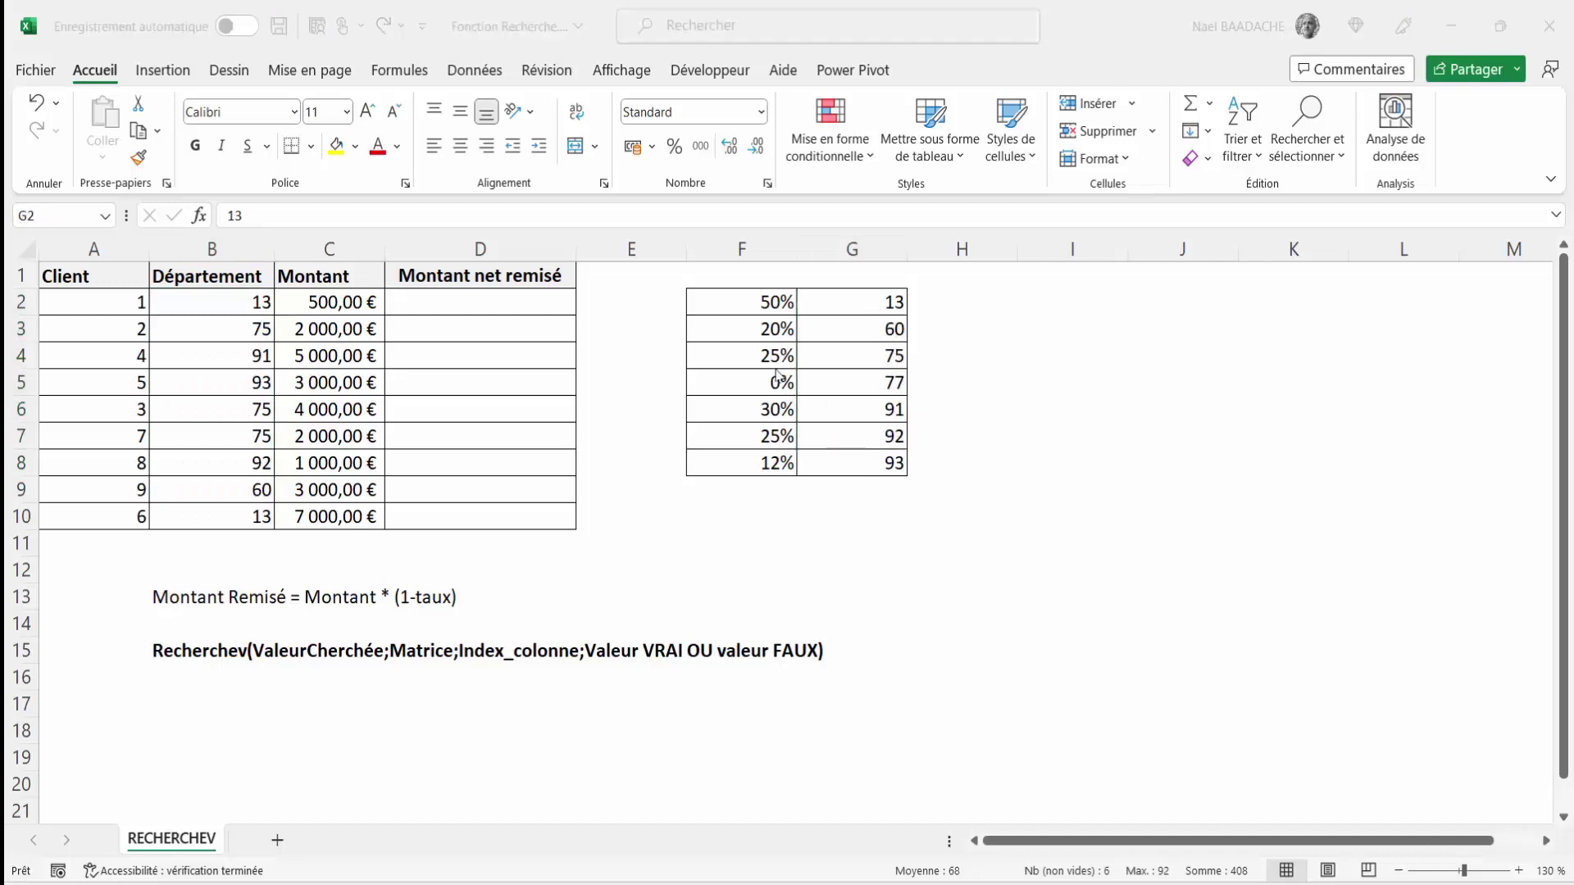
Select the F2:G8 rate and department table, then its rates and department codes
left_click(763, 301)
left_click_drag(763, 356, 857, 461)
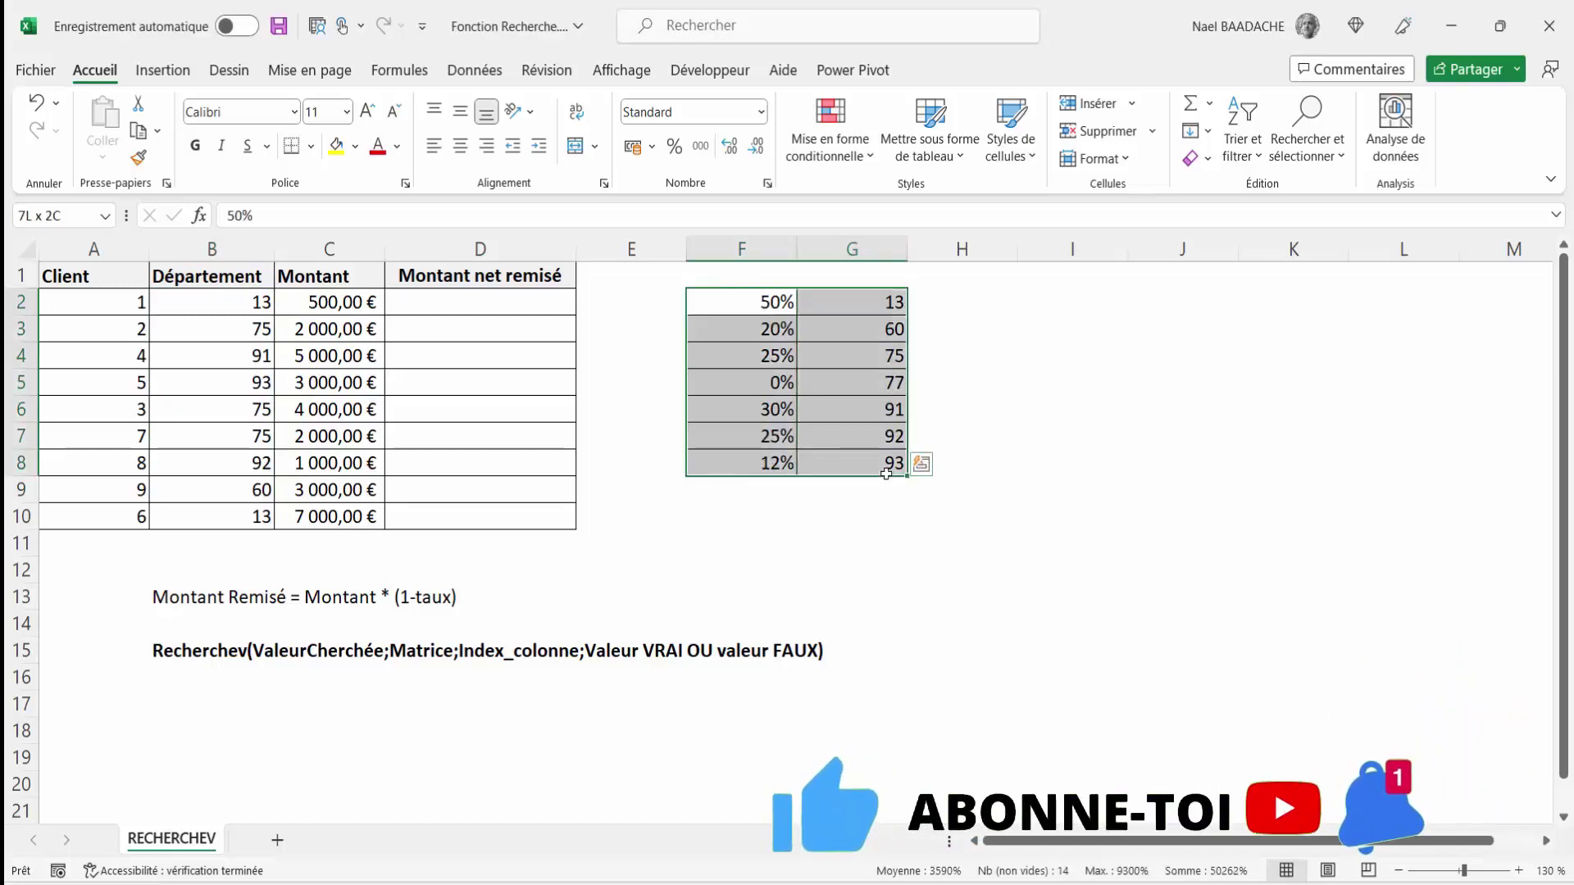
left_click_drag(759, 302, 755, 456)
left_click(868, 327)
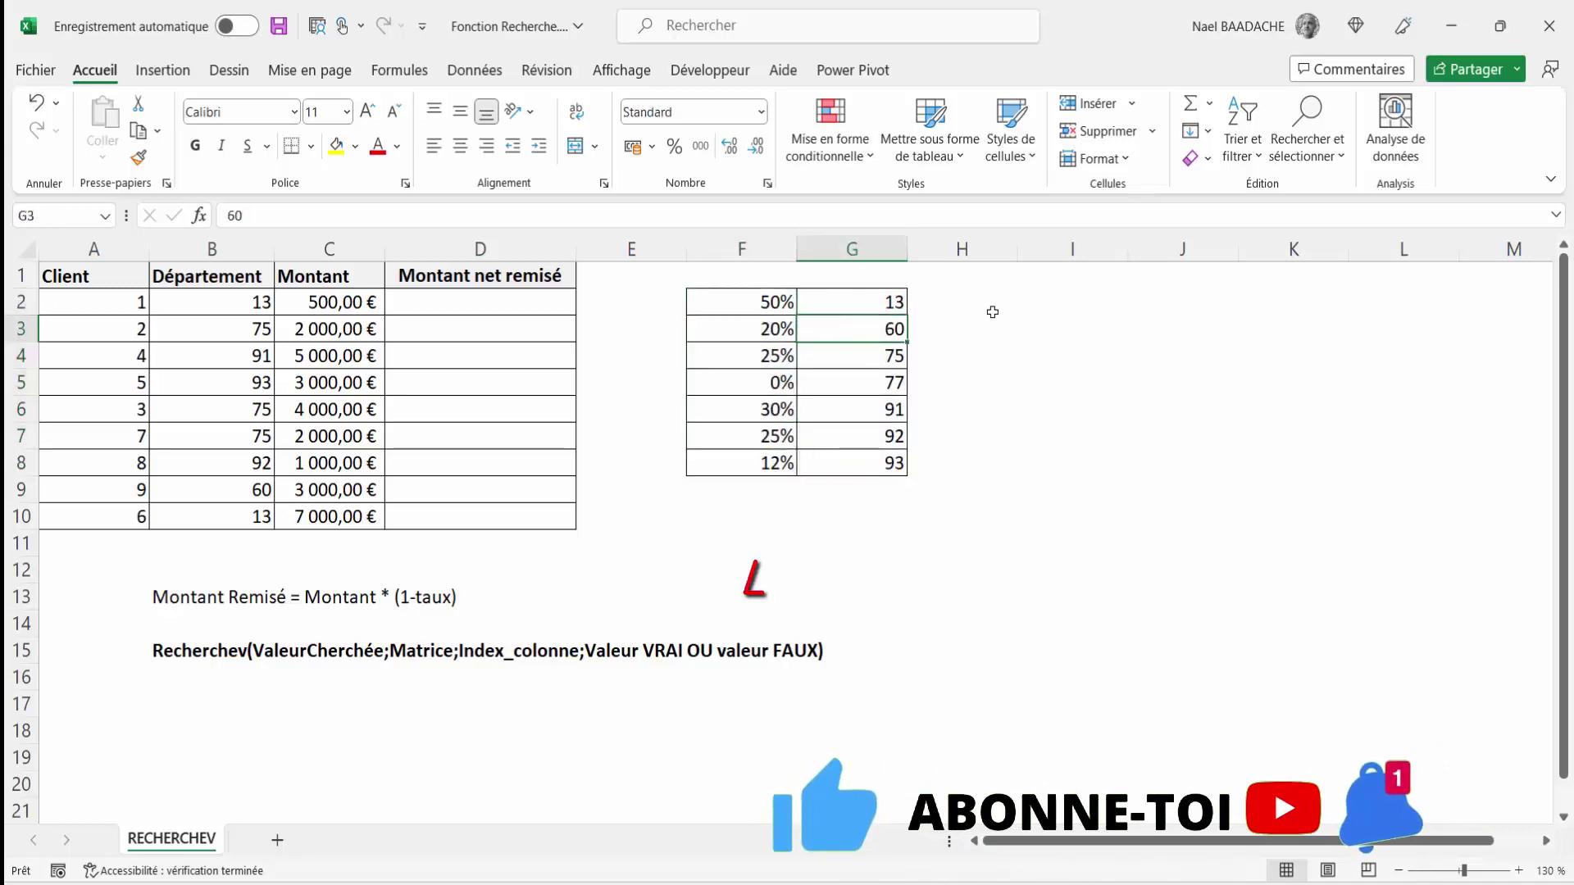
left_click(957, 301)
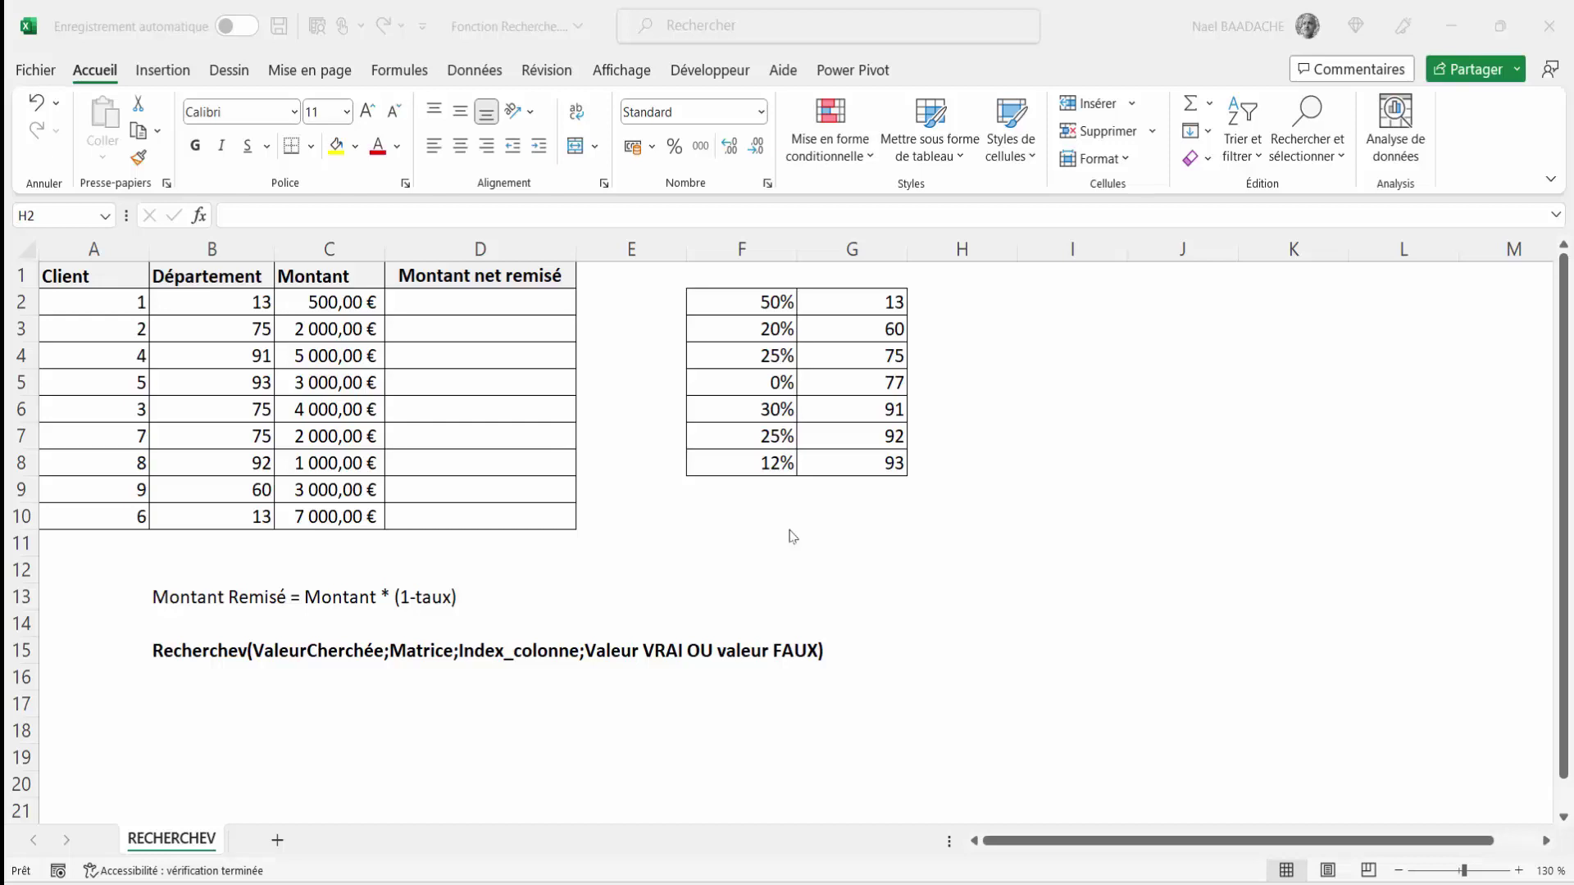
left_click_drag(762, 305, 854, 469)
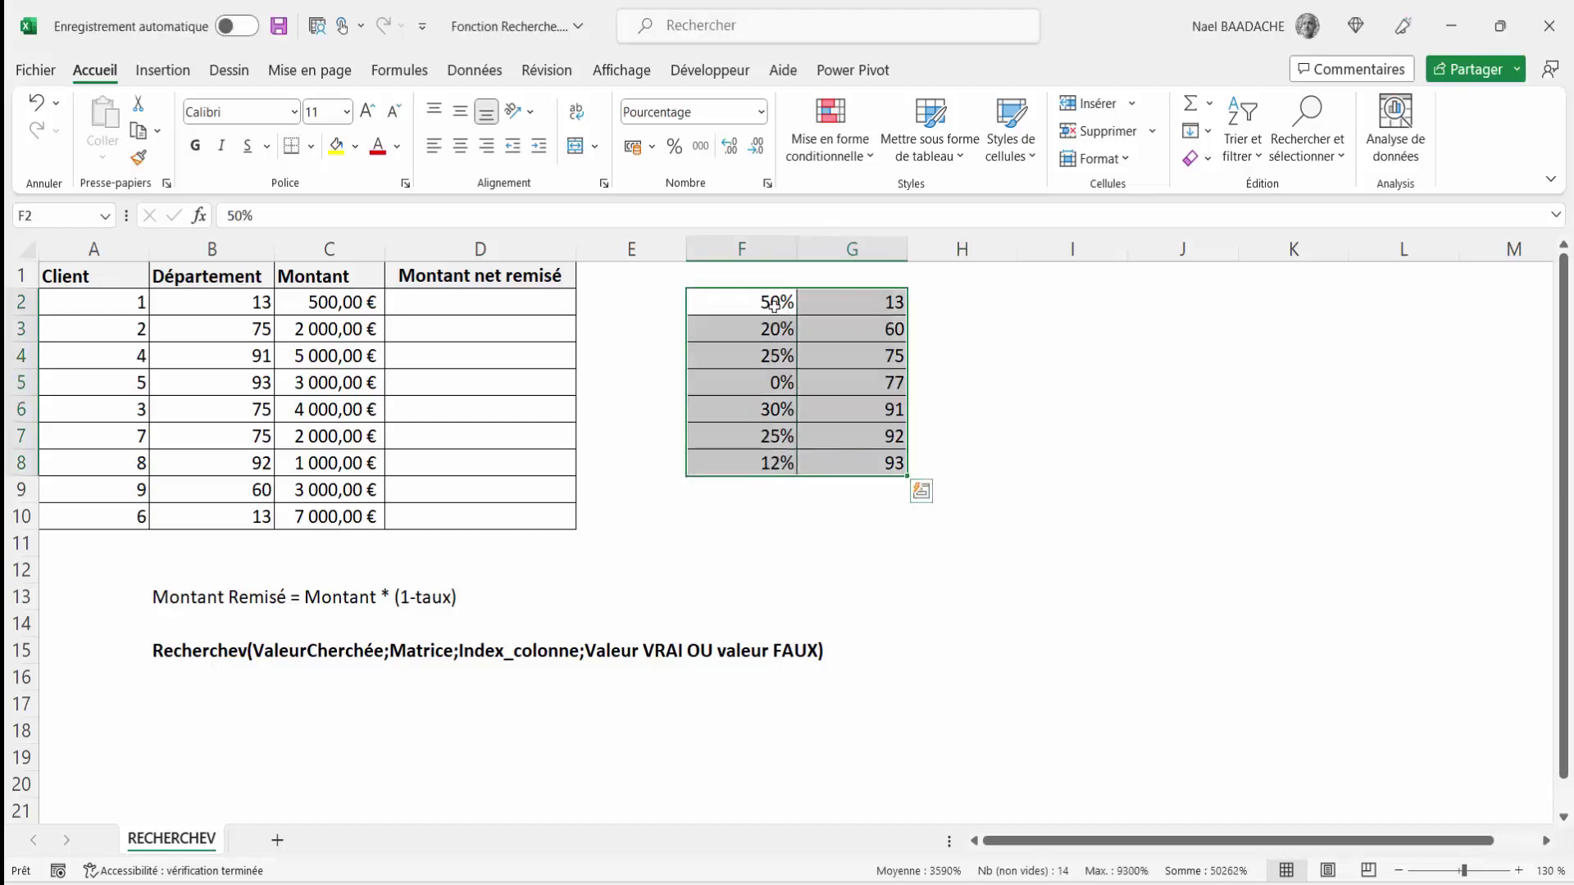
left_click(772, 303)
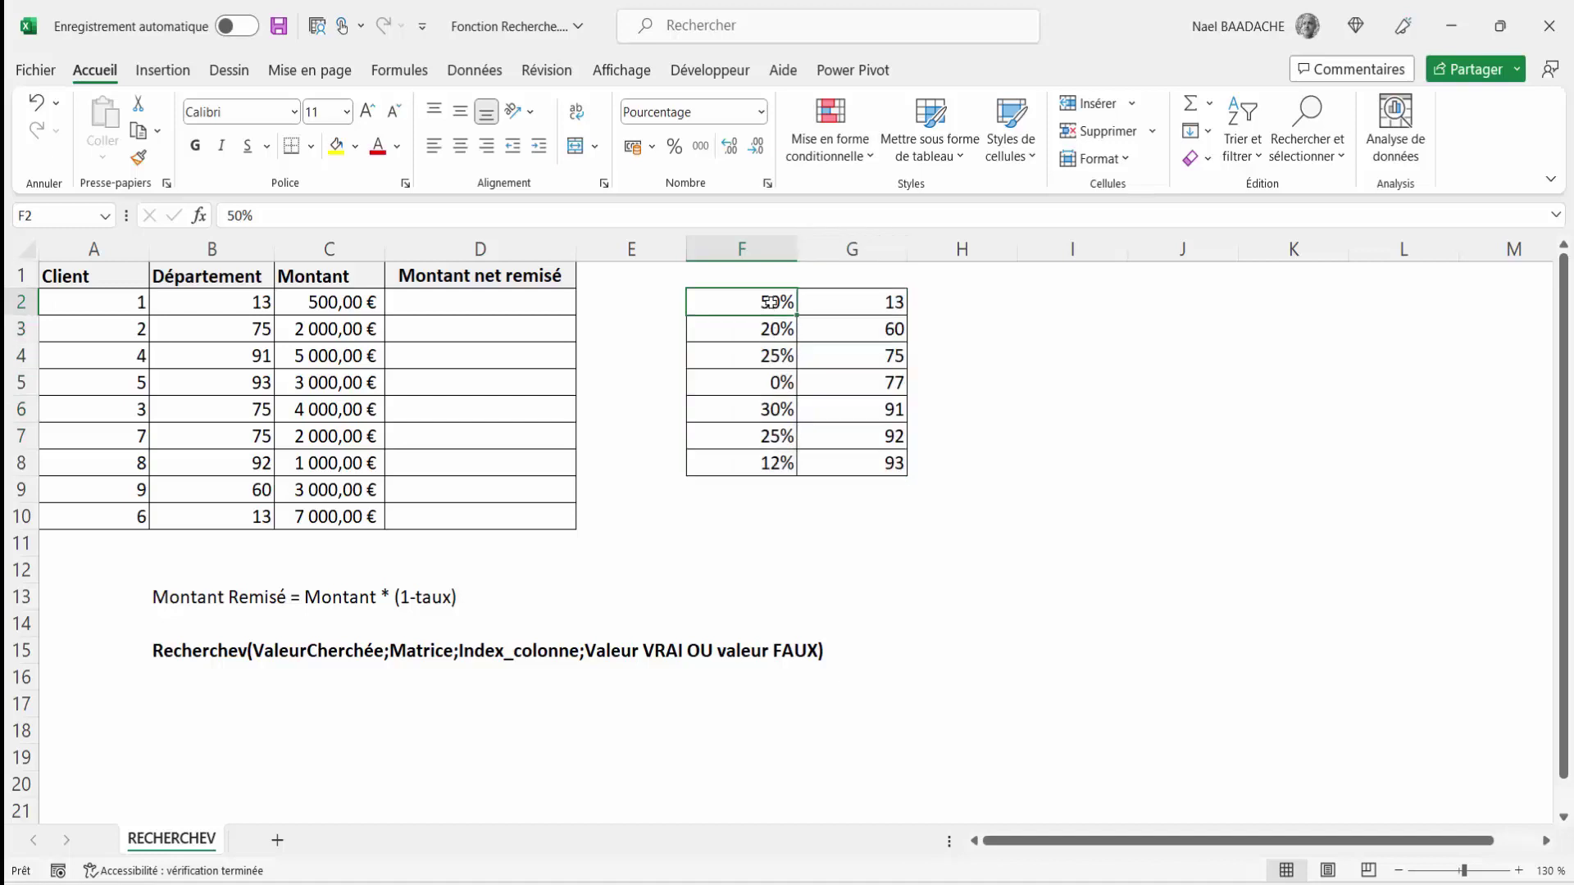
left_click(987, 307)
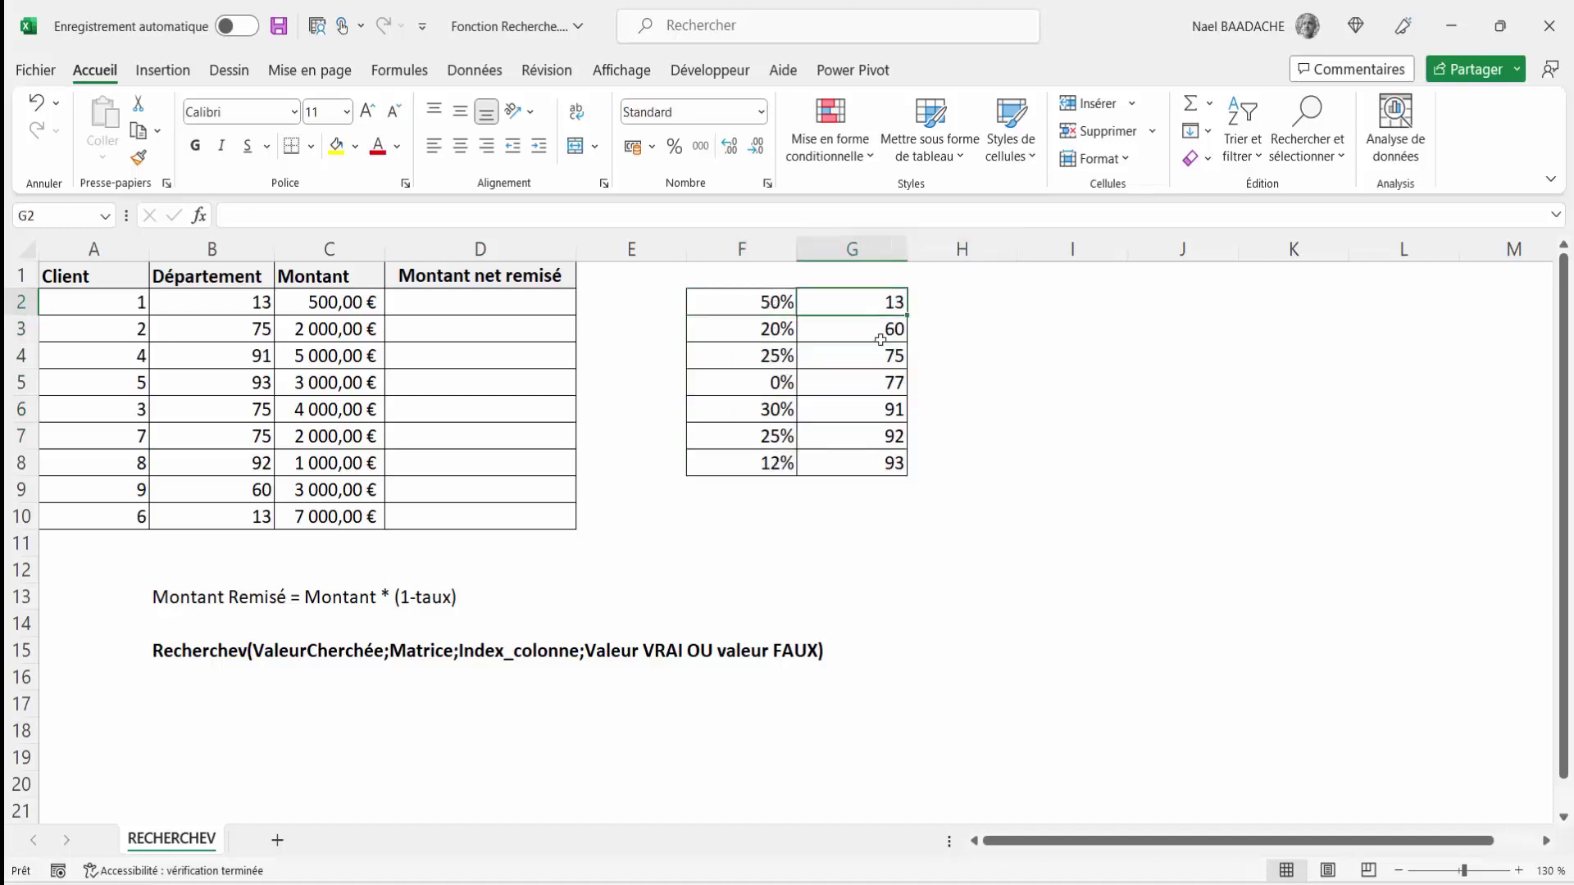
left_click_drag(880, 297, 882, 443)
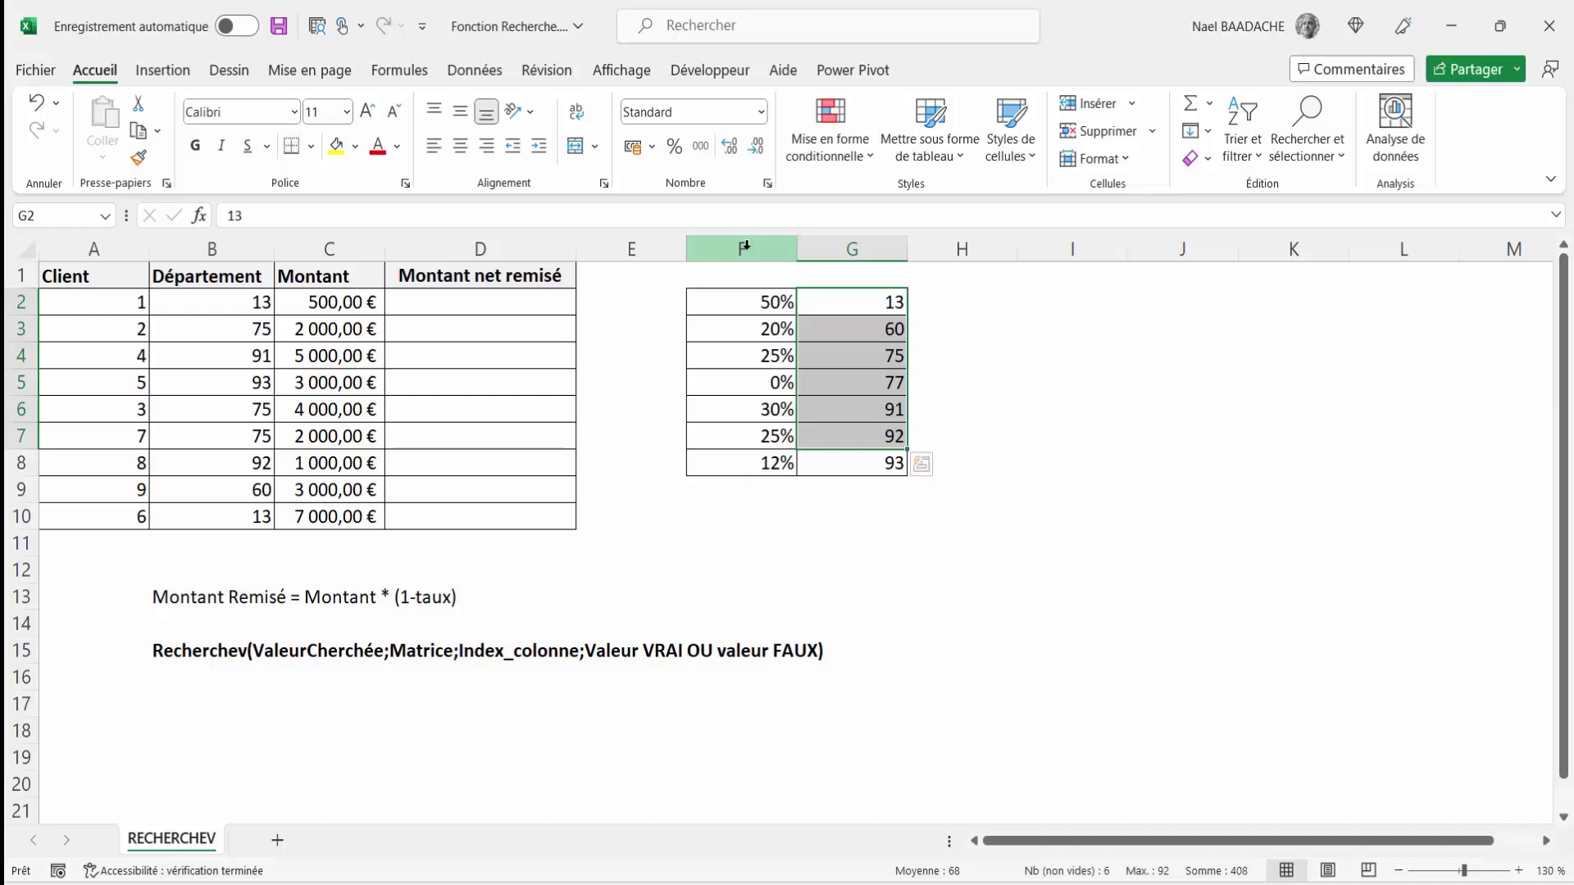
Try moving the rates F2:F8 into column H, then undo it and cancel the cut
left_click(745, 245)
left_click_drag(755, 314, 758, 465)
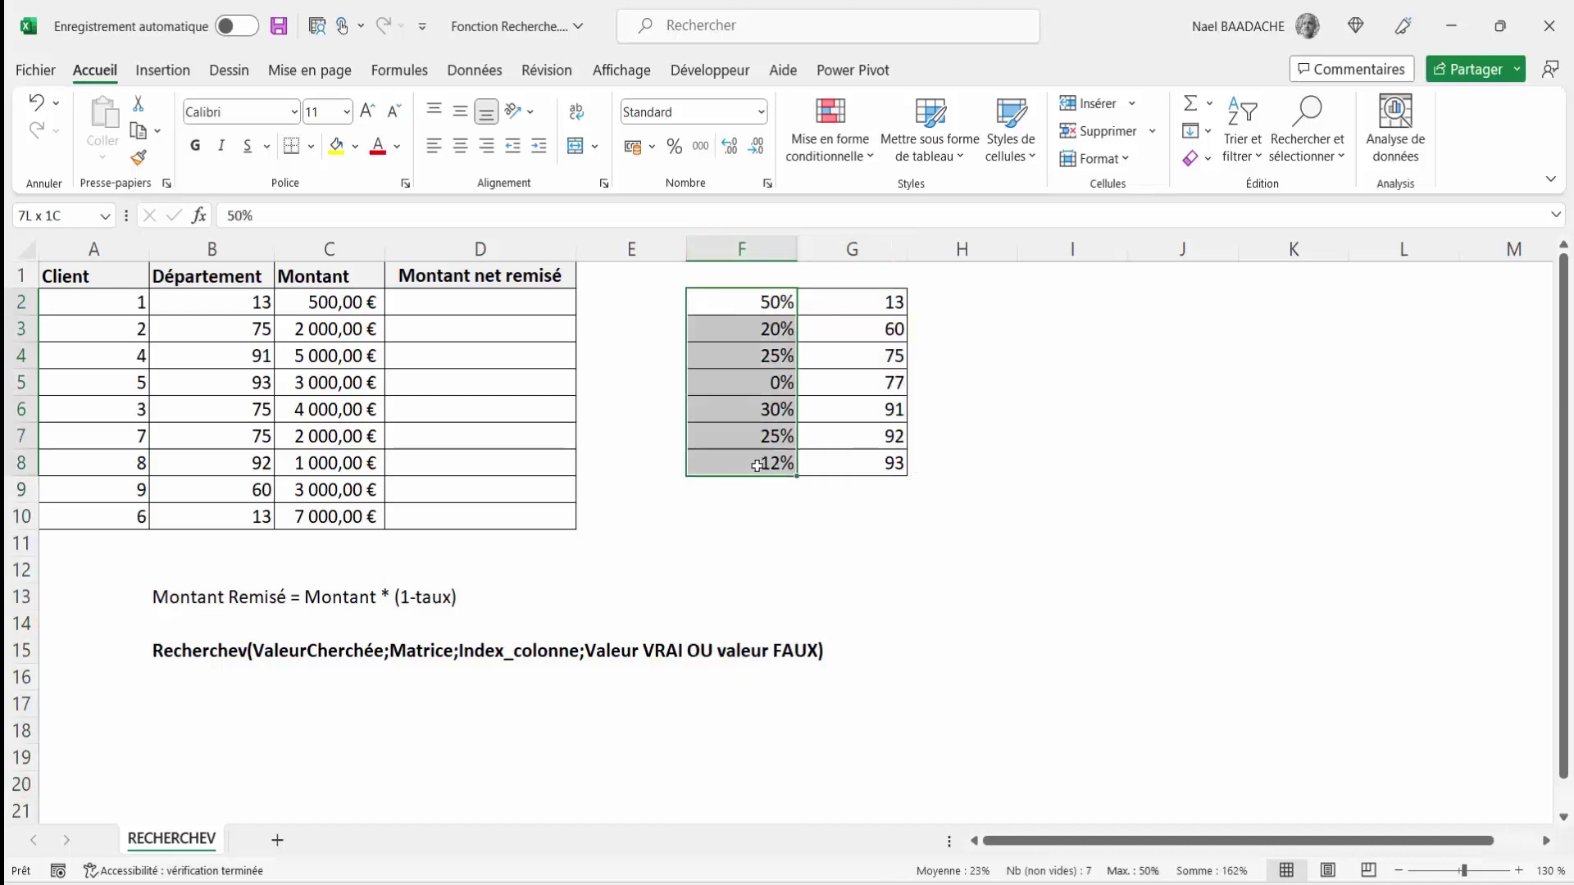
key("ctrl+x")
left_click(973, 305)
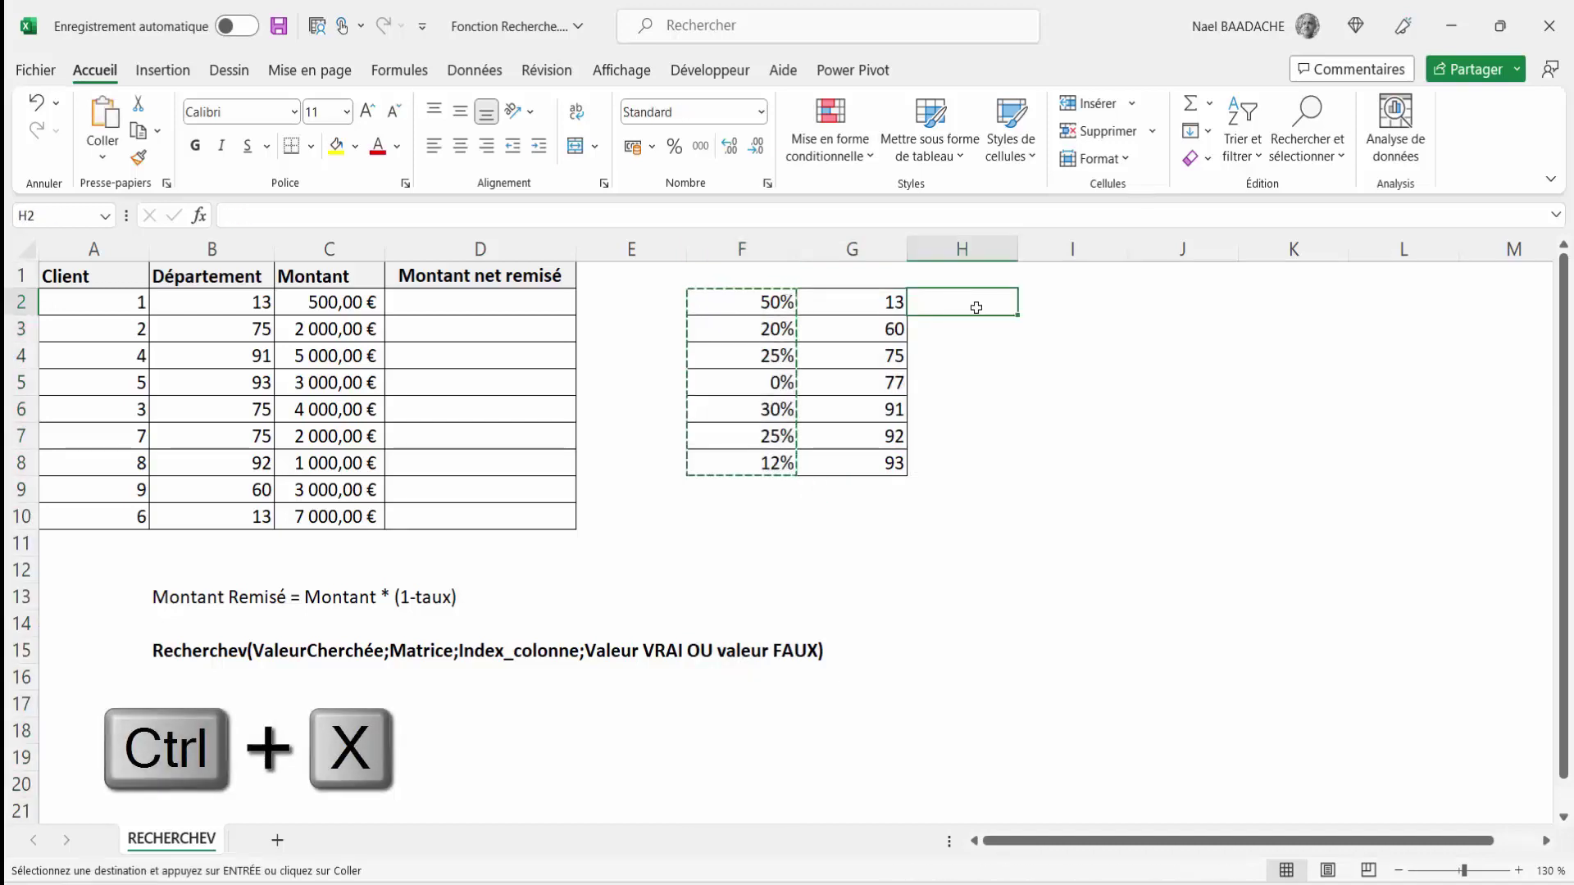
key("Return")
key("ctrl+v")
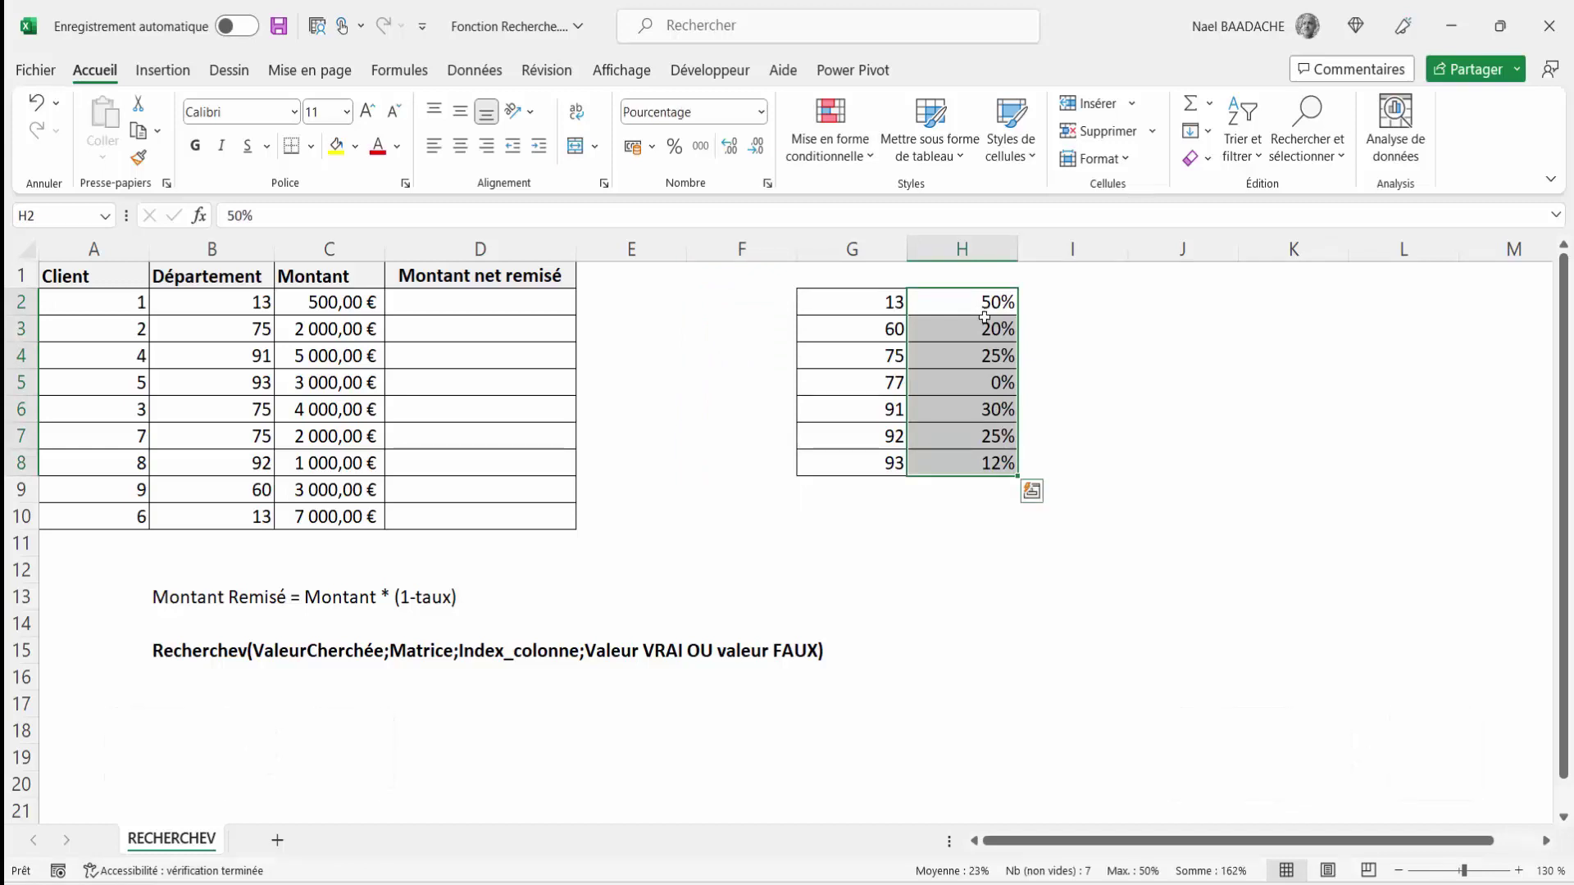
key("ctrl+z")
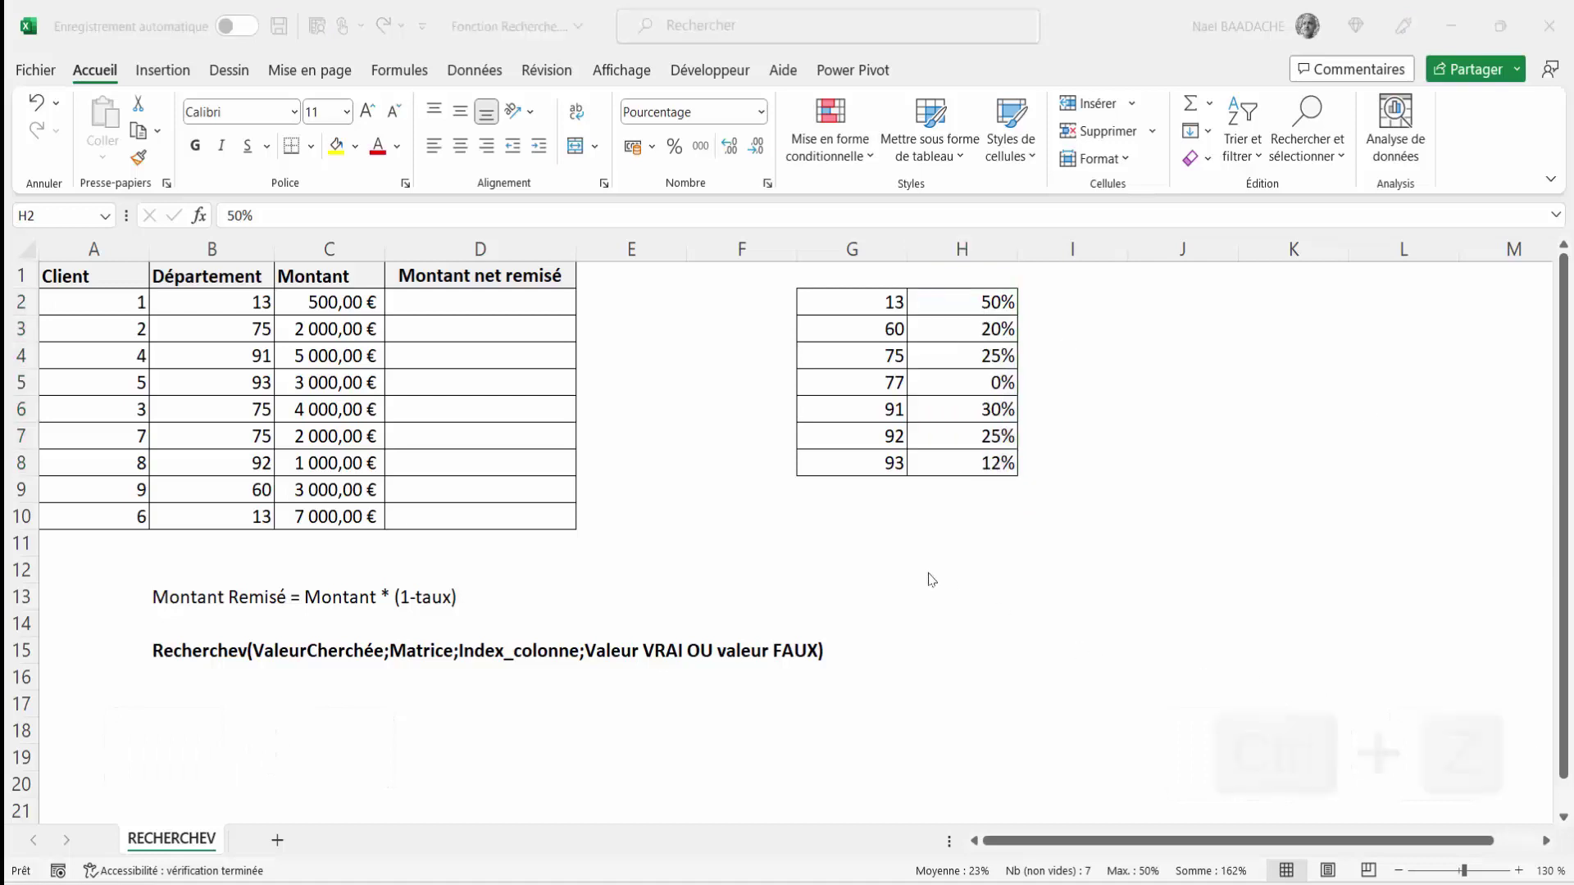
left_click(894, 414)
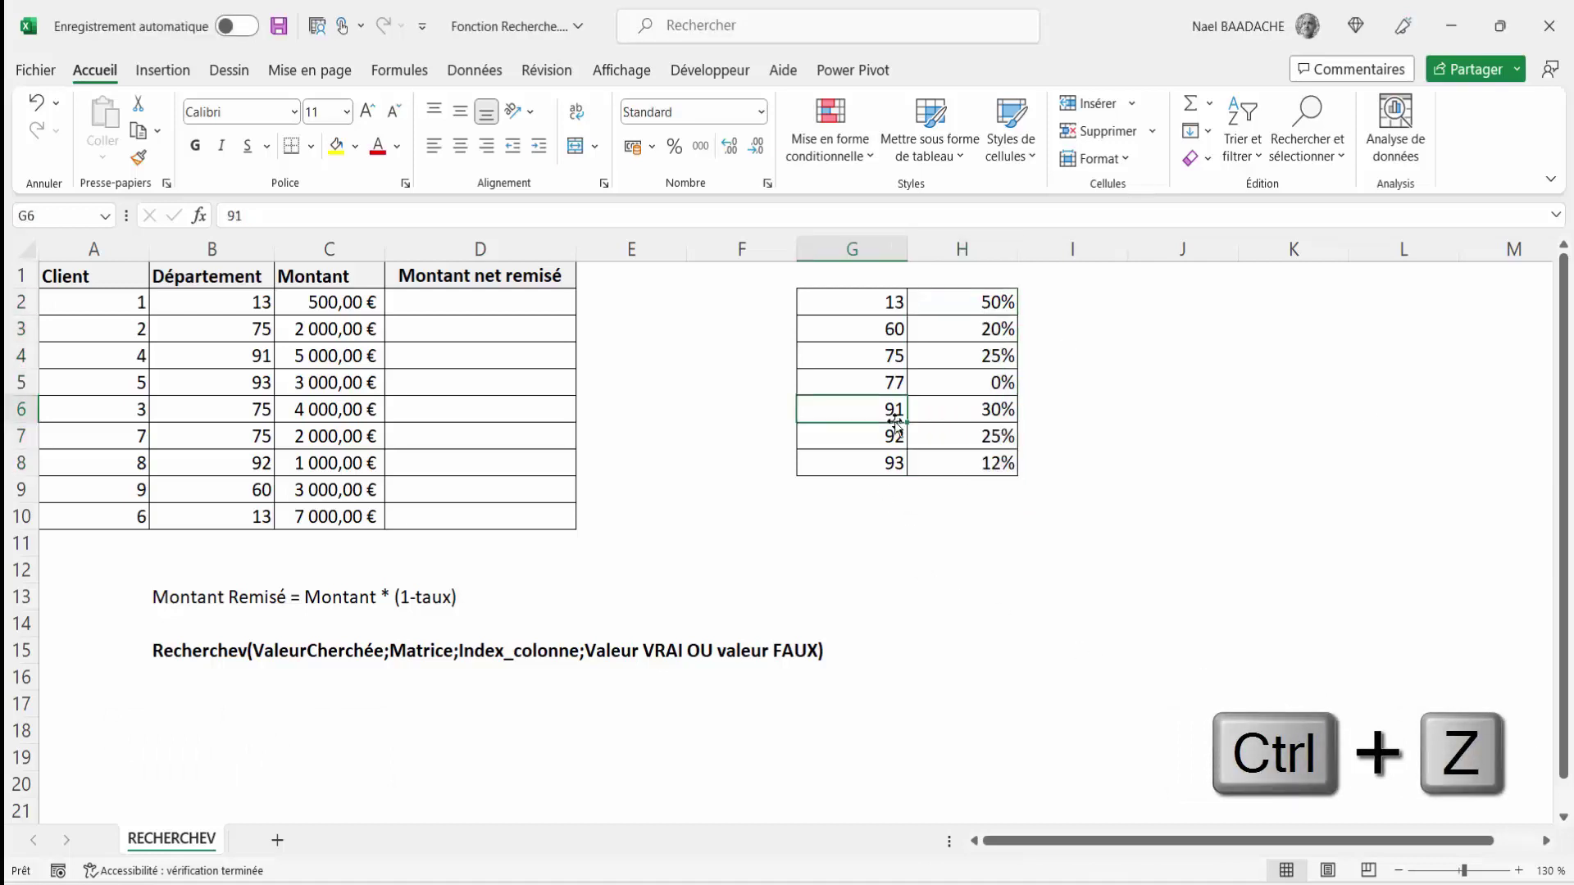
key("ctrl+z")
left_click(852, 379)
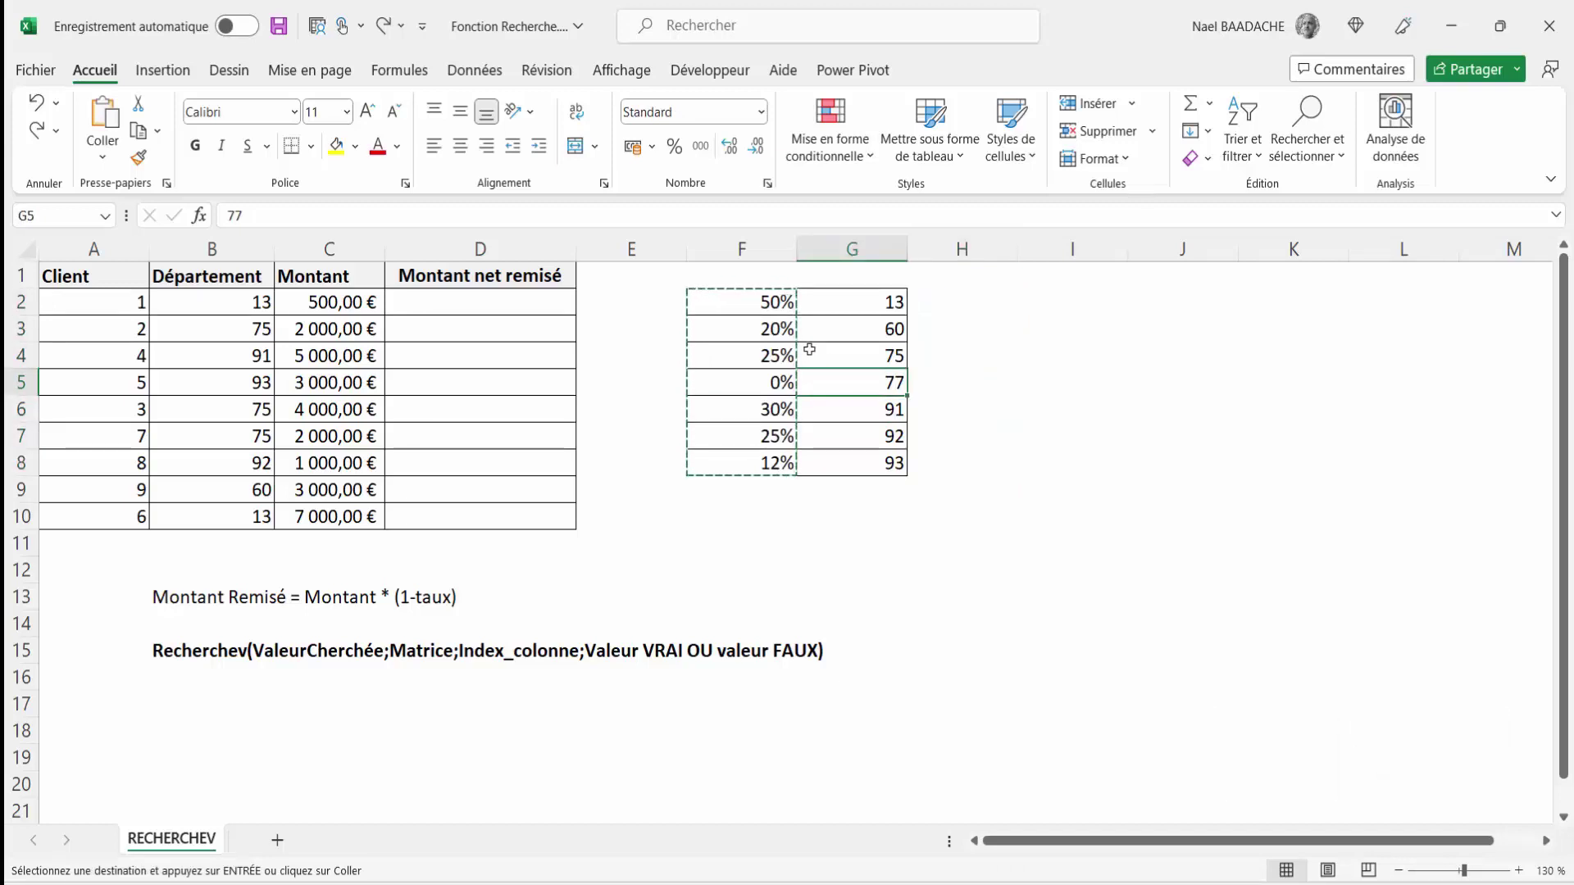
key("Escape")
left_click(777, 357)
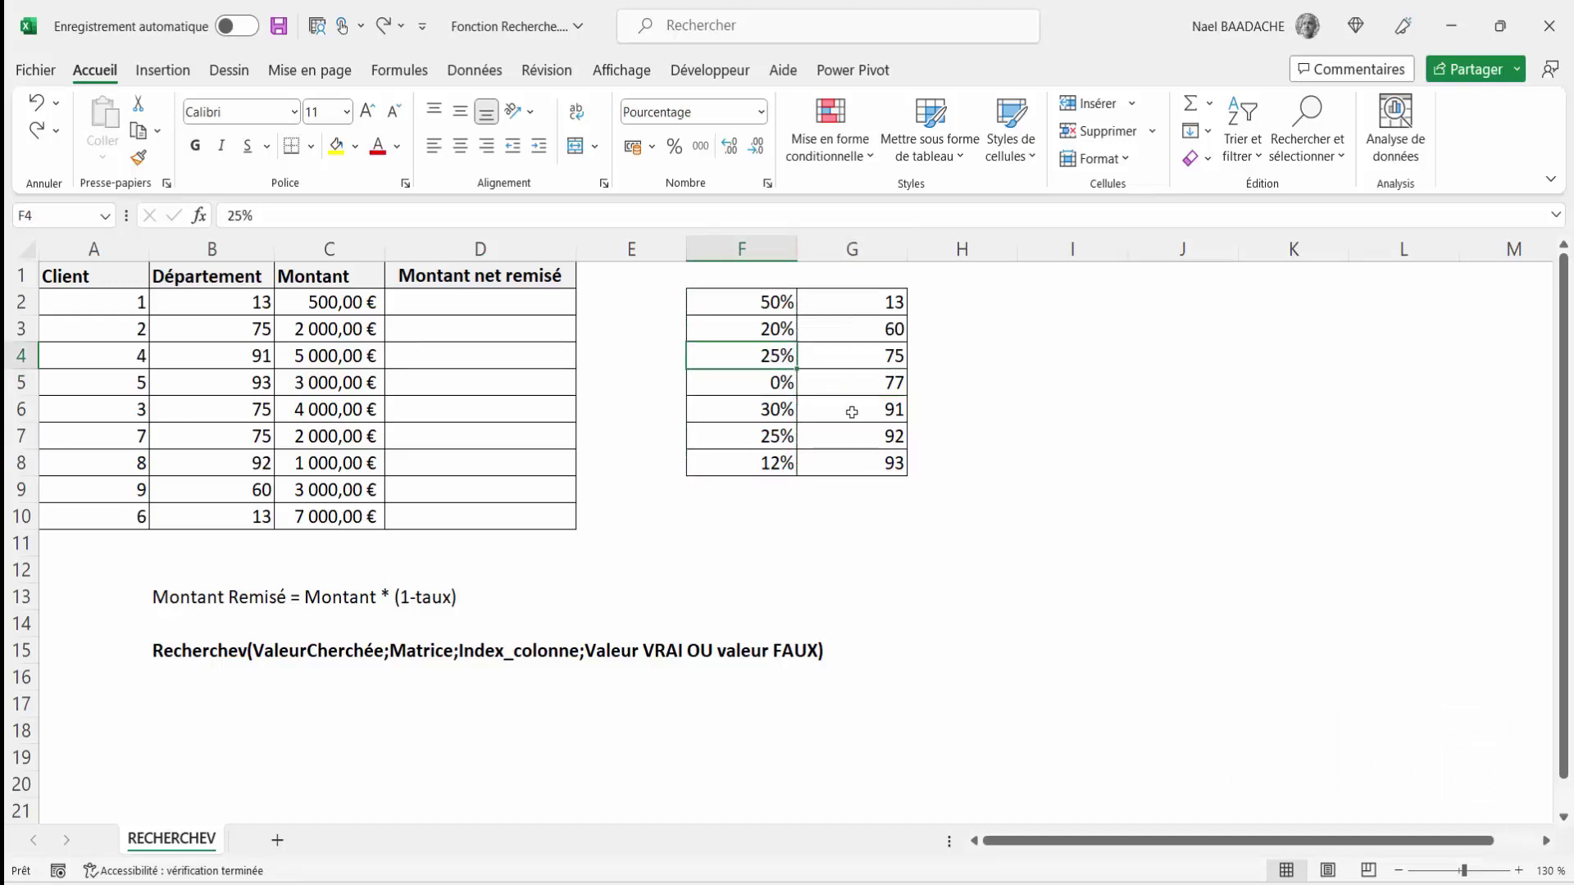
Create a table from F2:G8 without headers via À partir d'un tableau/d'une plage
left_click(484, 72)
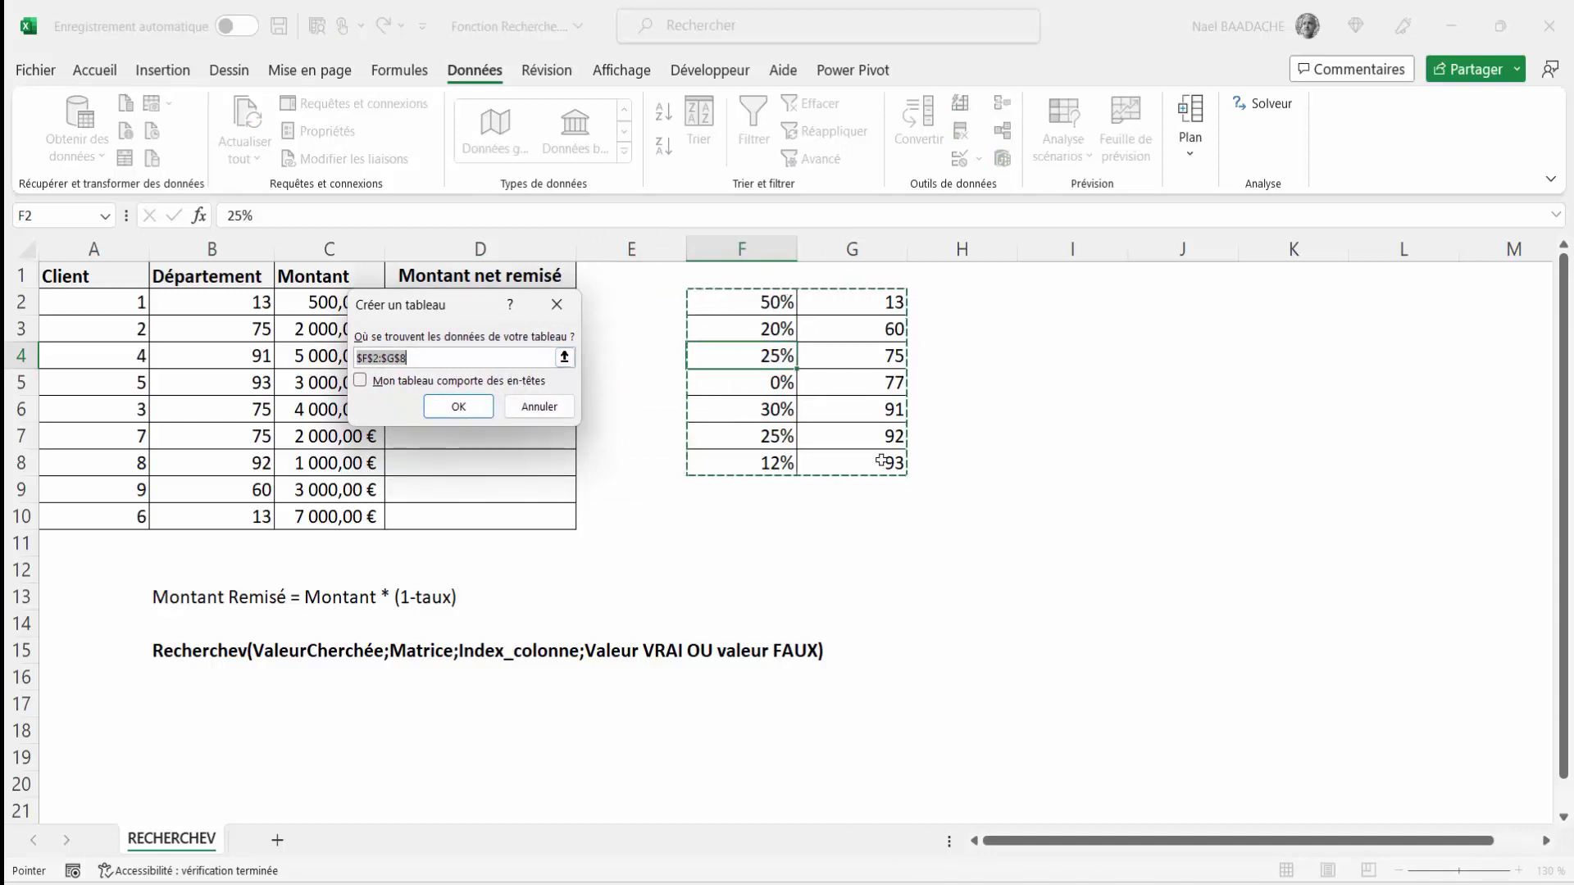
left_click(360, 382)
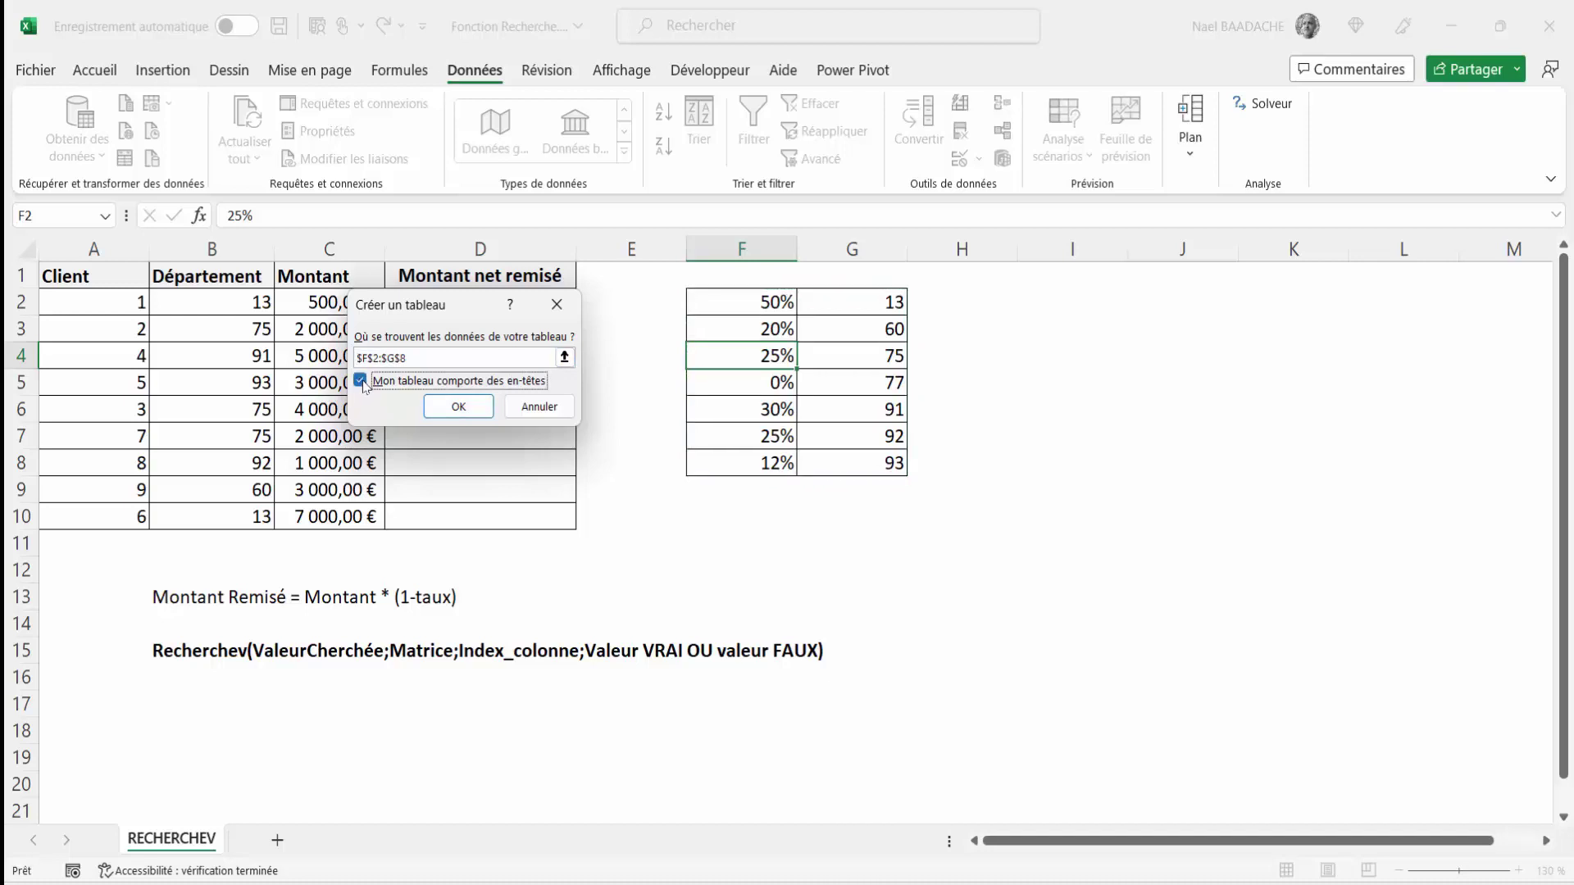
left_click(460, 407)
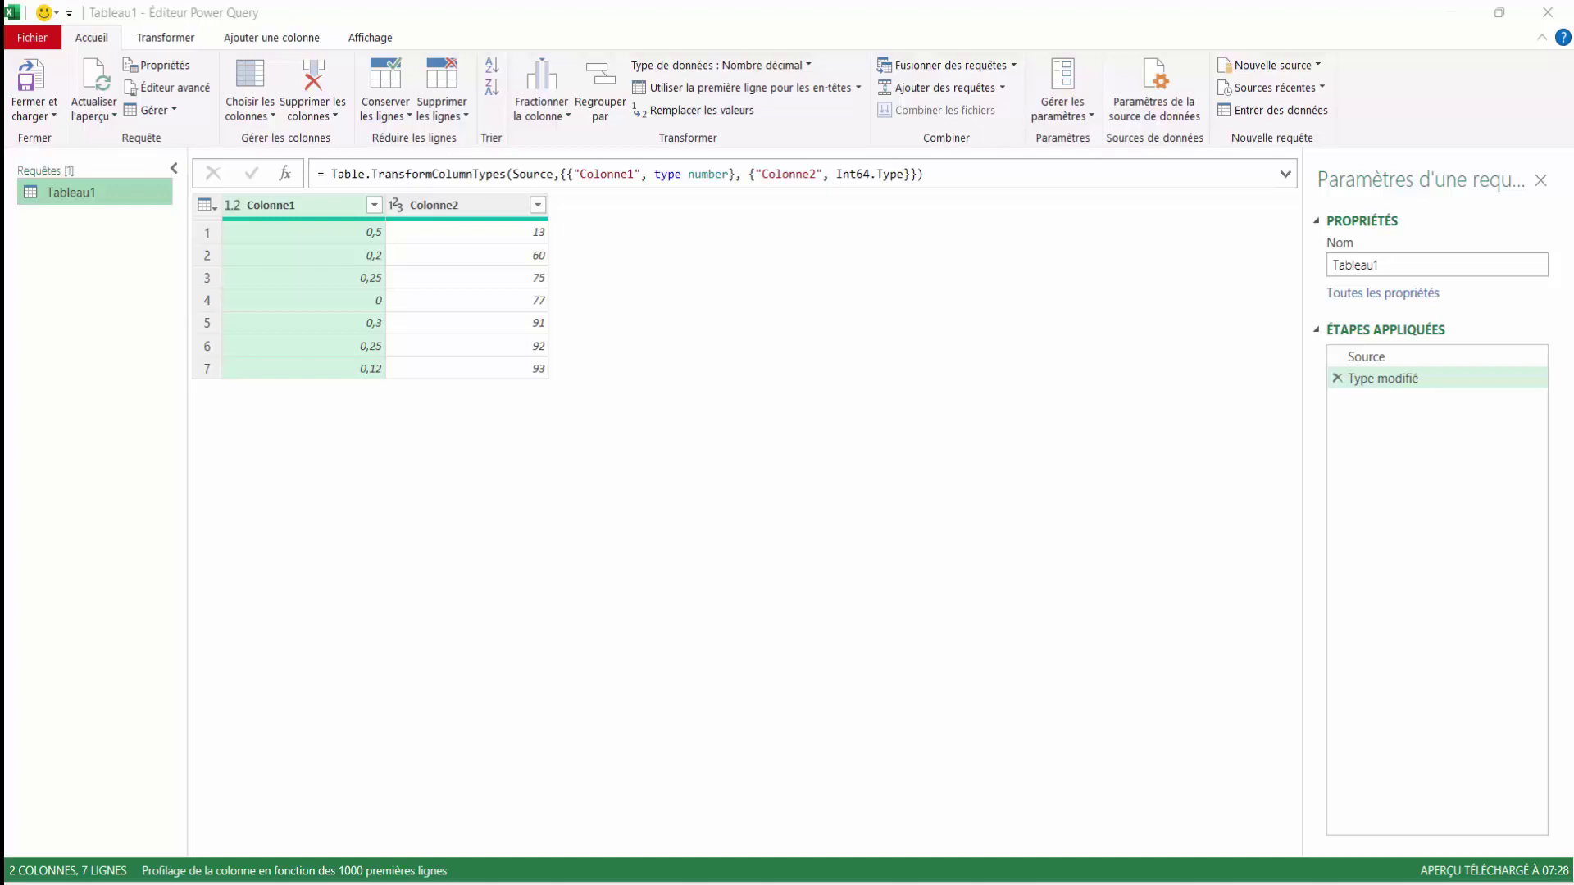
Drag Colonne1 after Colonne2, then choose Fermer et charger dans..
left_click(280, 208)
left_click_drag(282, 207, 604, 210)
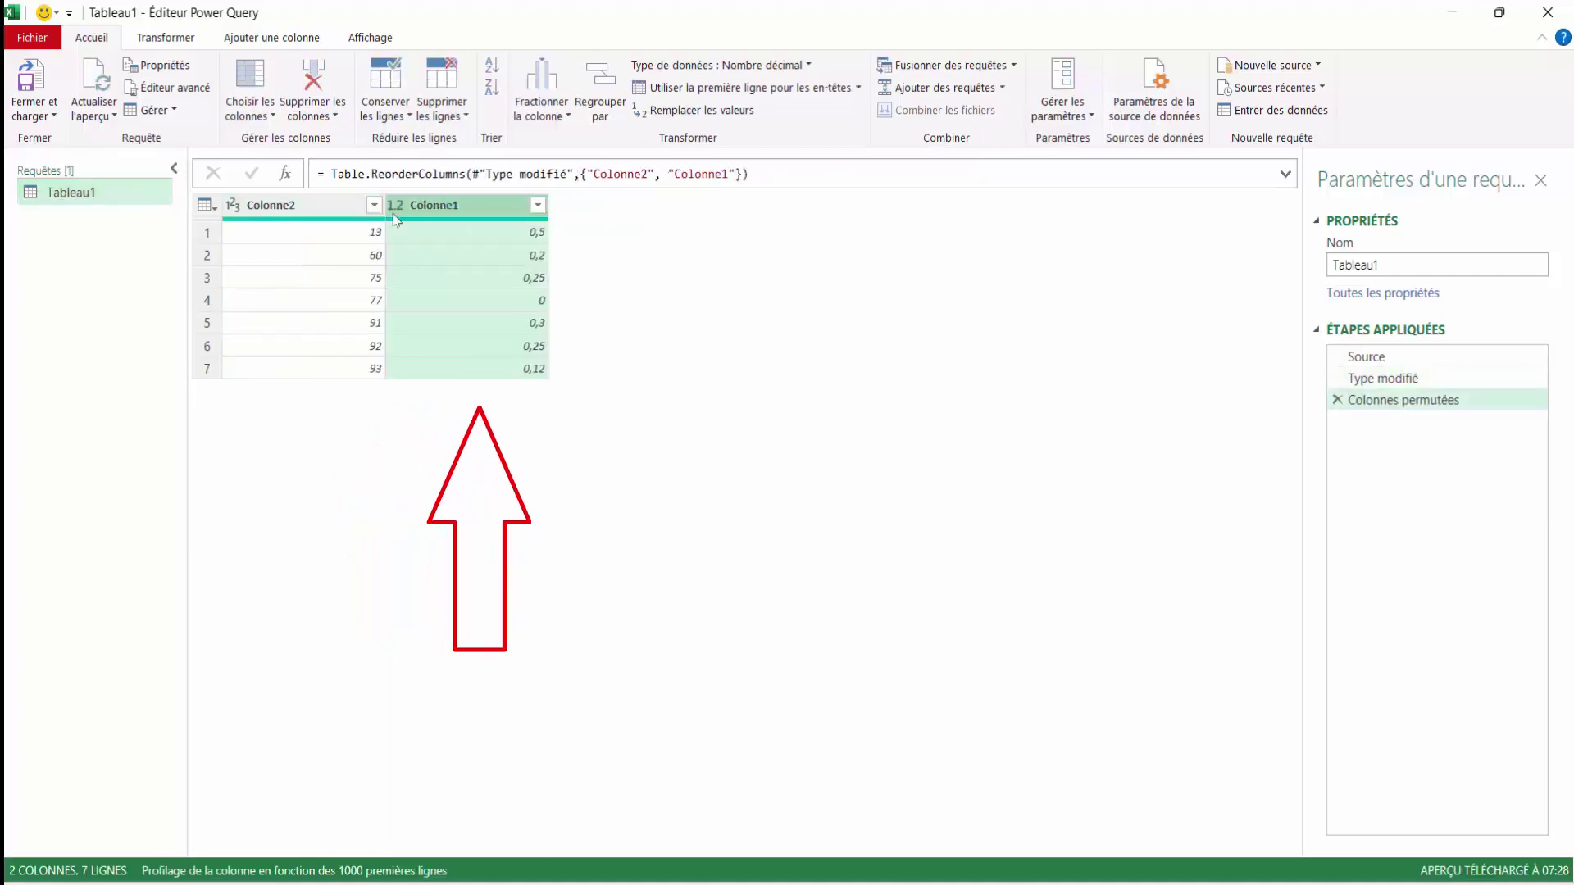
left_click(34, 117)
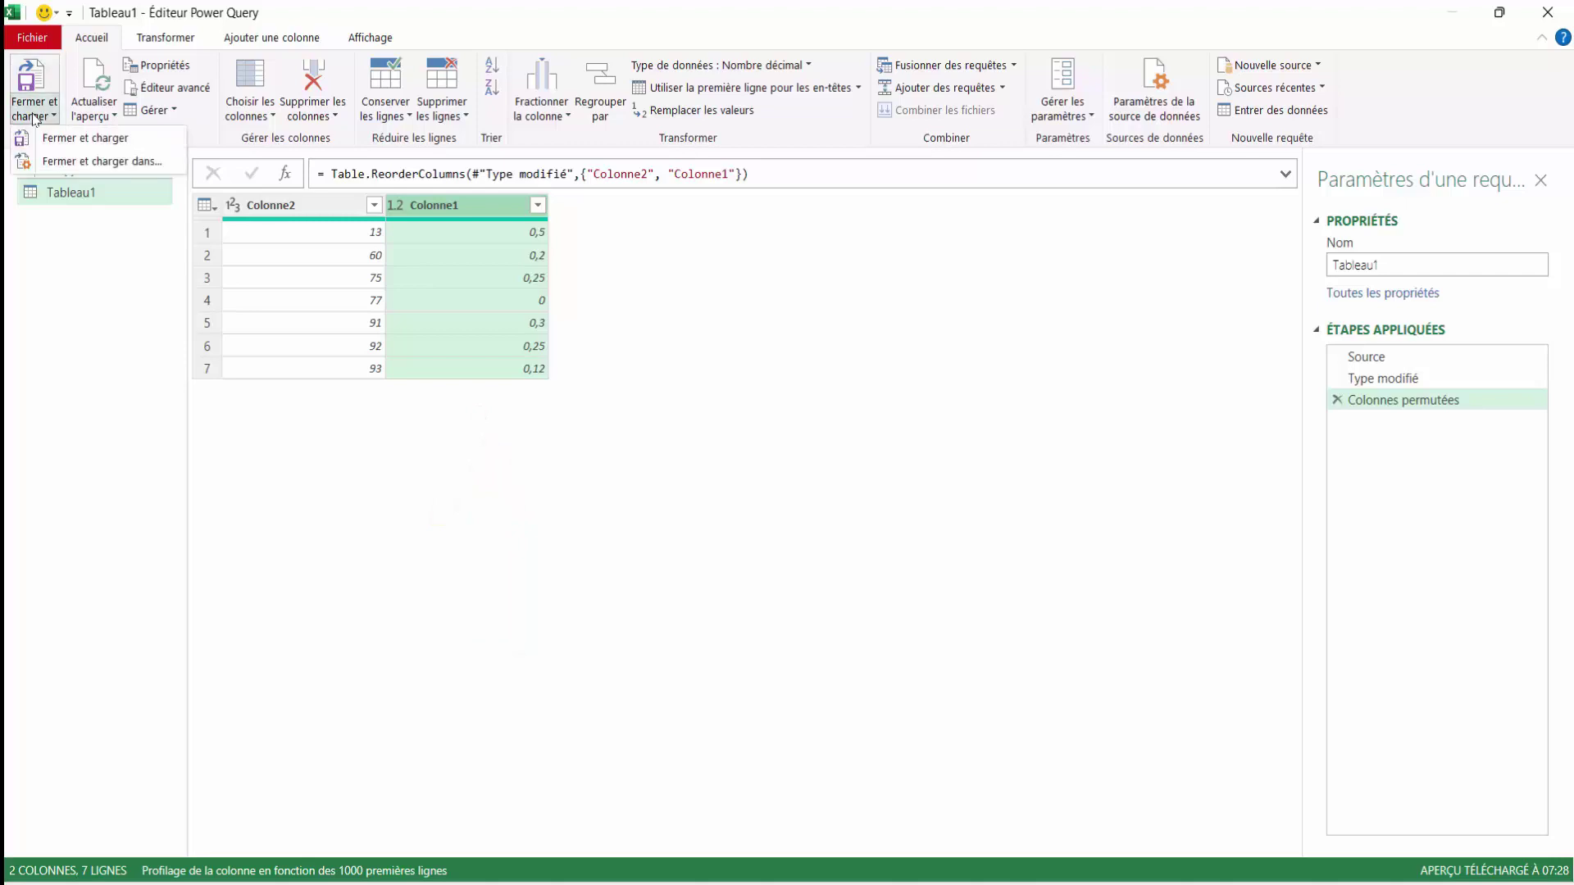
left_click(59, 163)
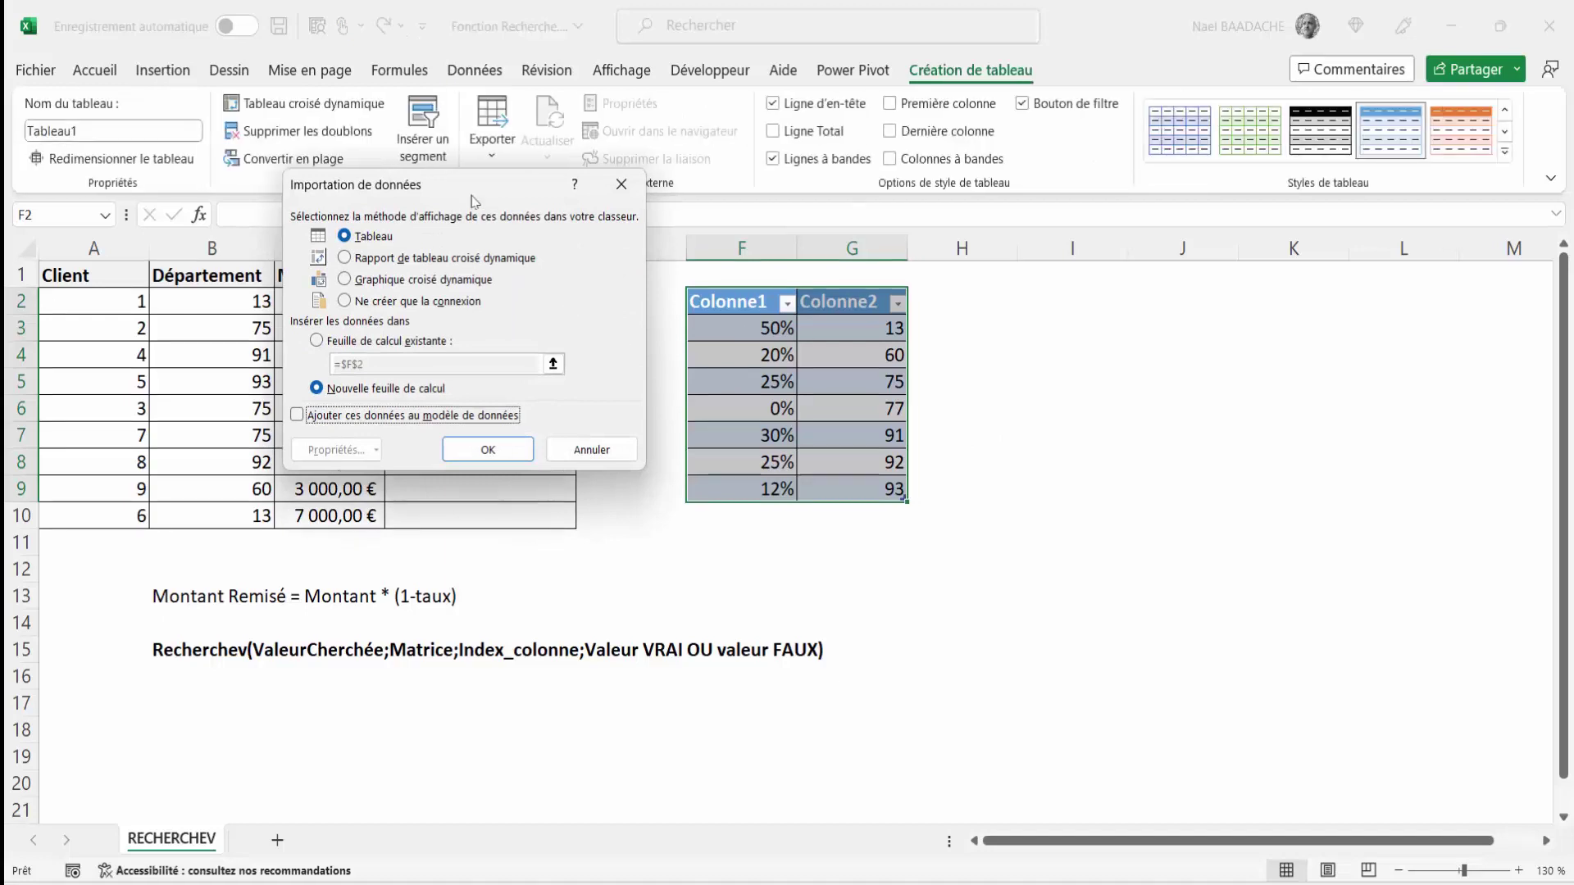
Load Tableau1 into the existing worksheet starting at cell I2
left_click_drag(473, 199, 468, 265)
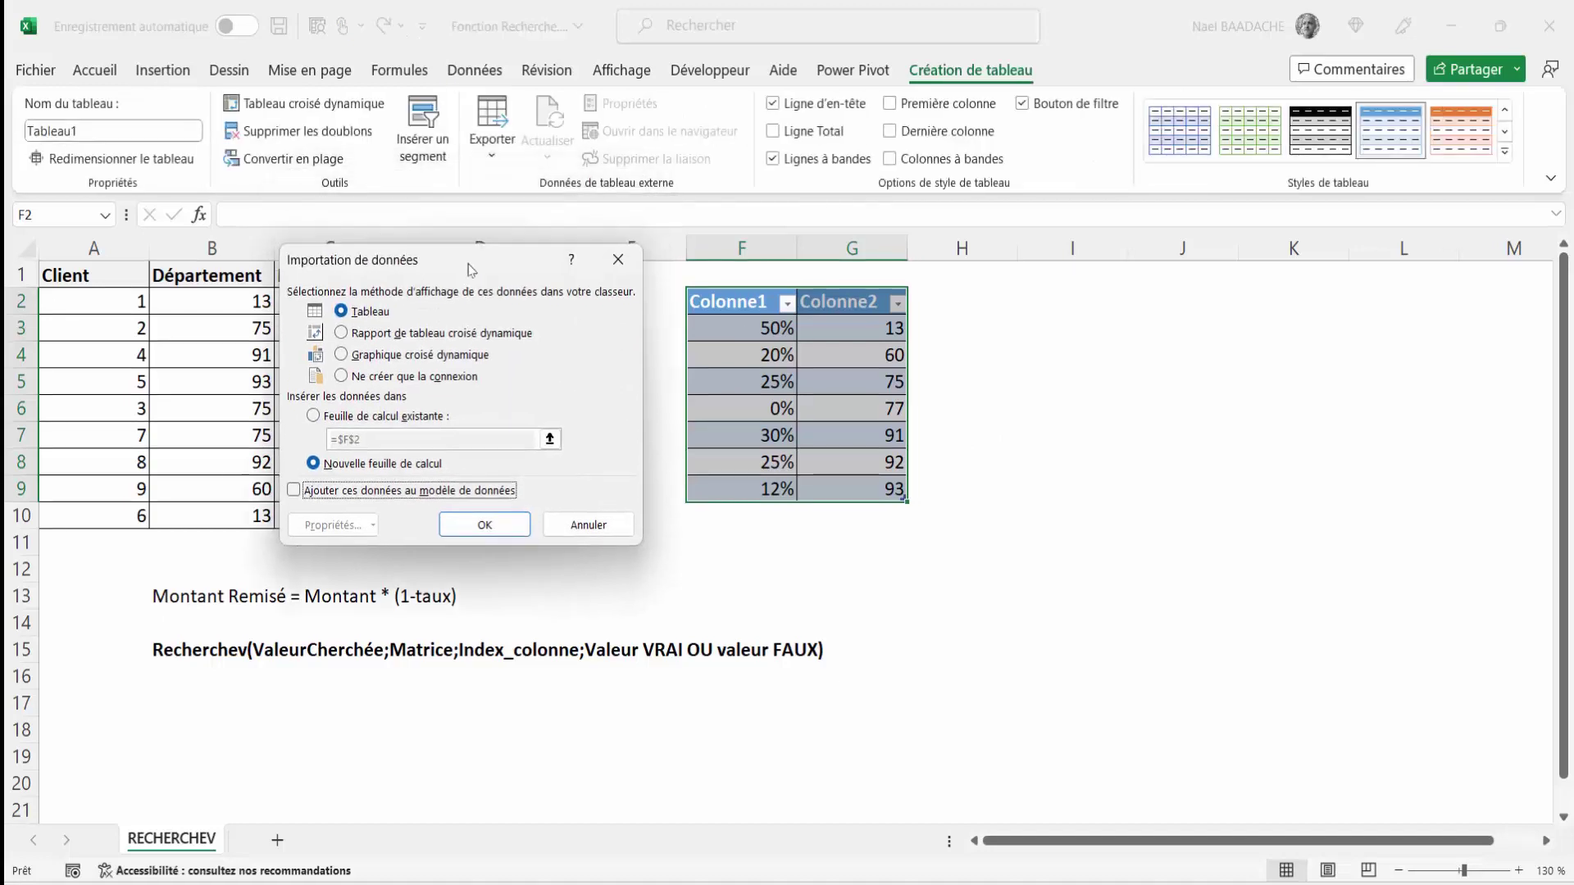
left_click(334, 418)
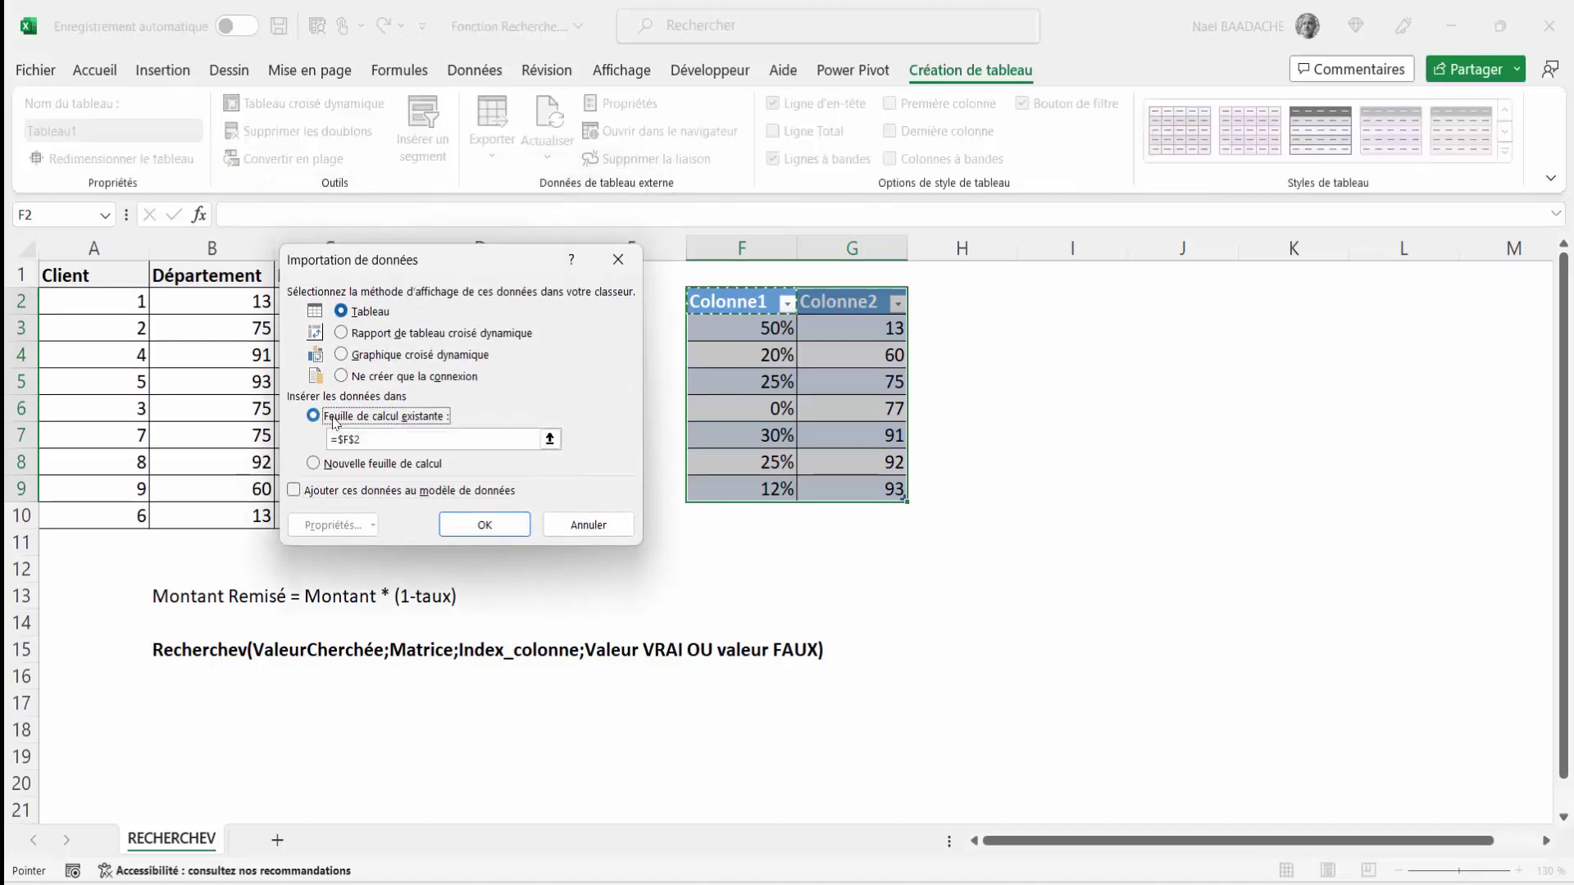
left_click(1125, 308)
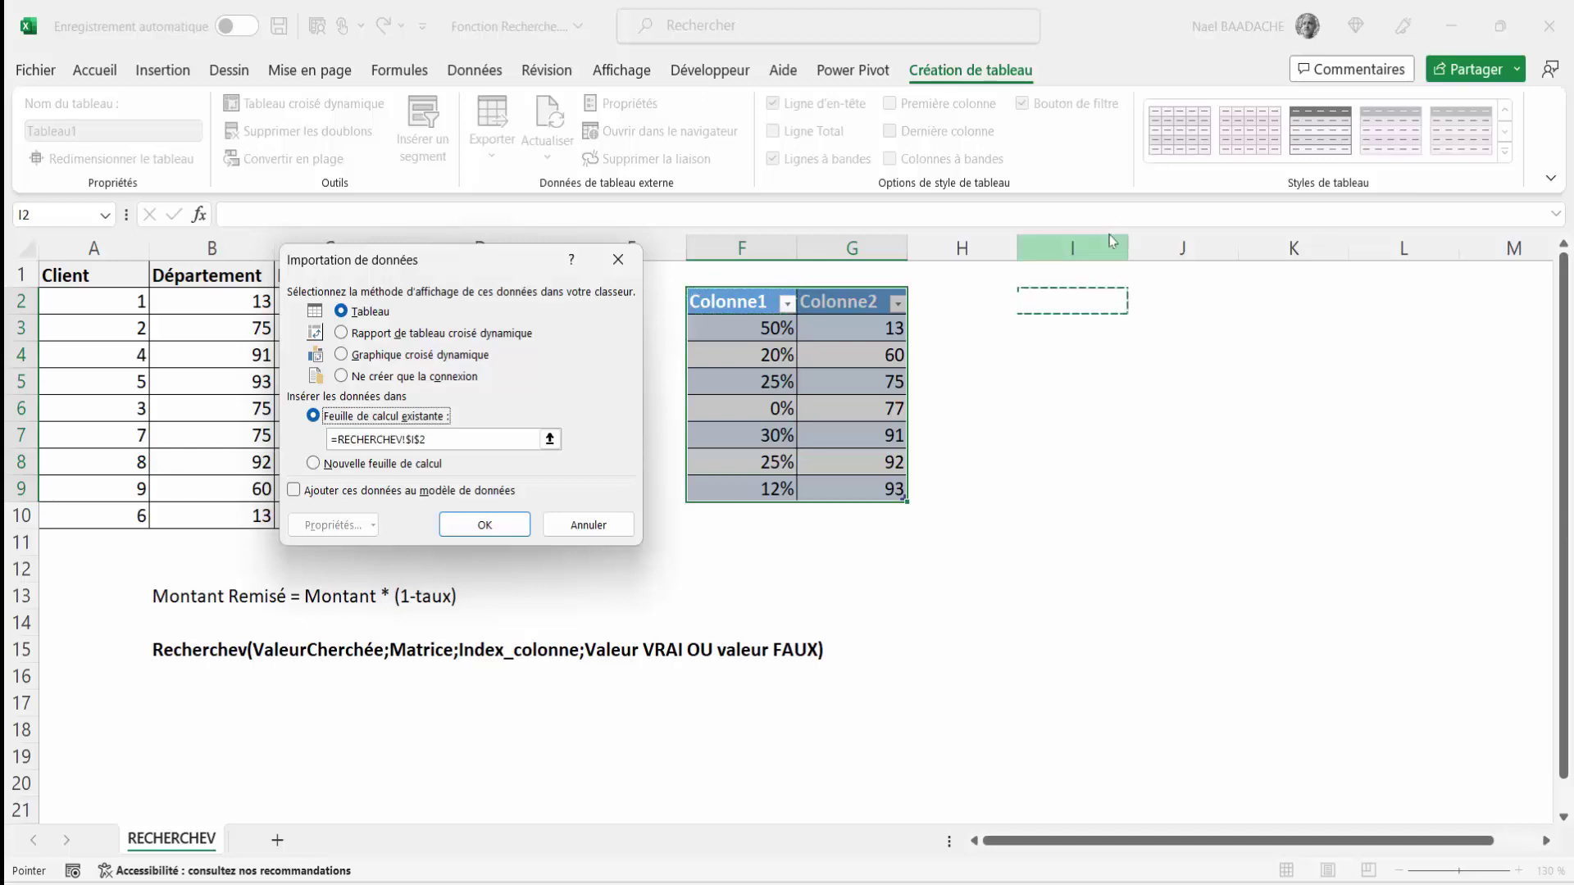
left_click(490, 529)
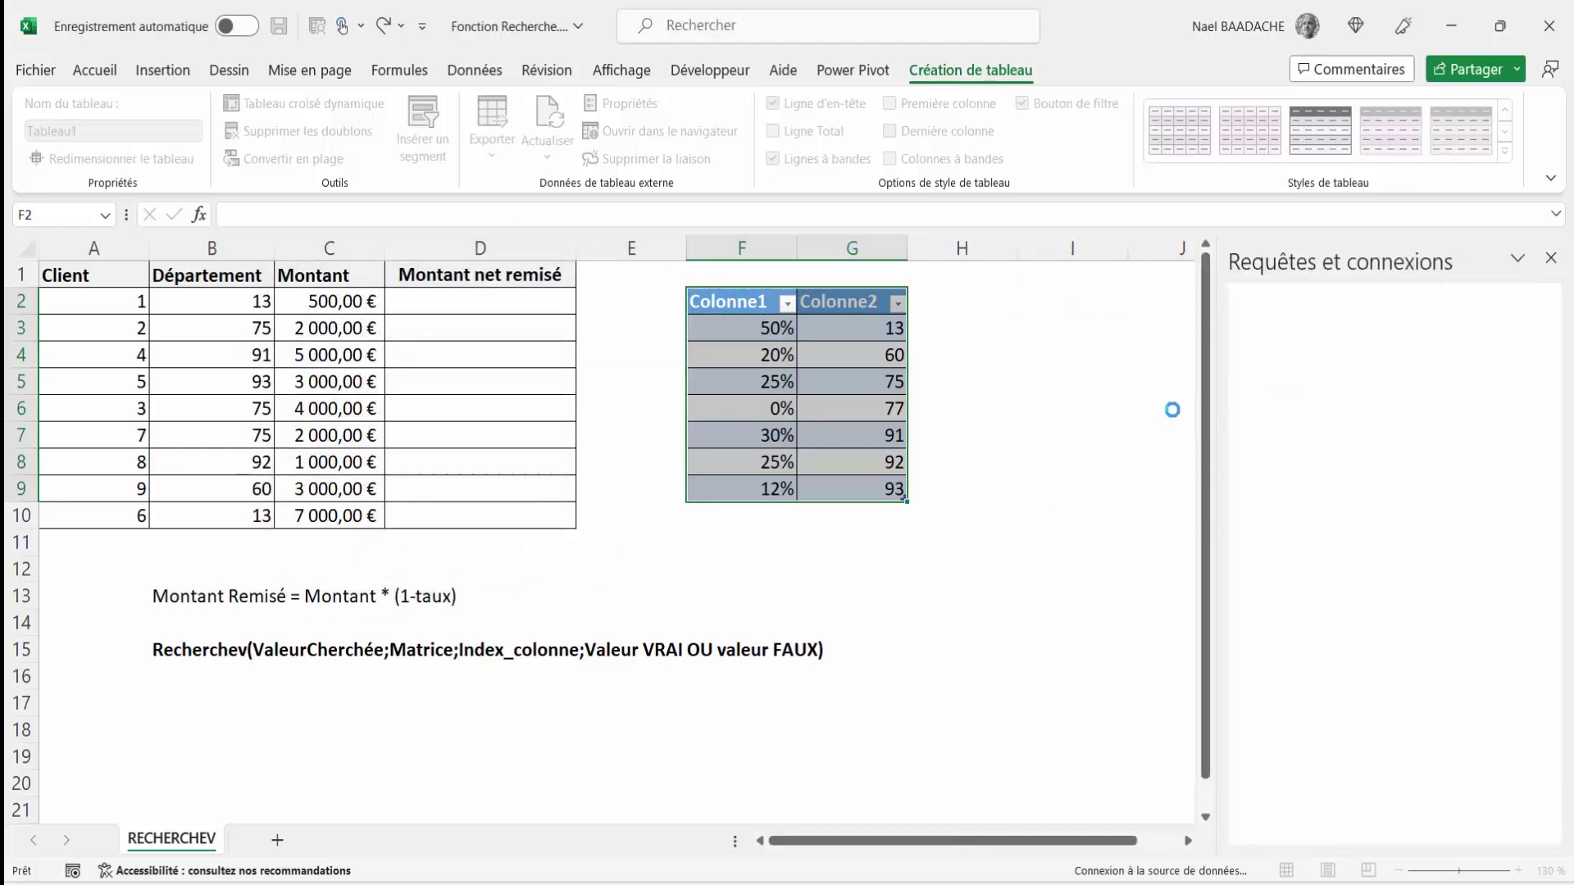
left_click(1559, 260)
Format the loaded rates J3:J9 as Pourcentage
left_click(1089, 333)
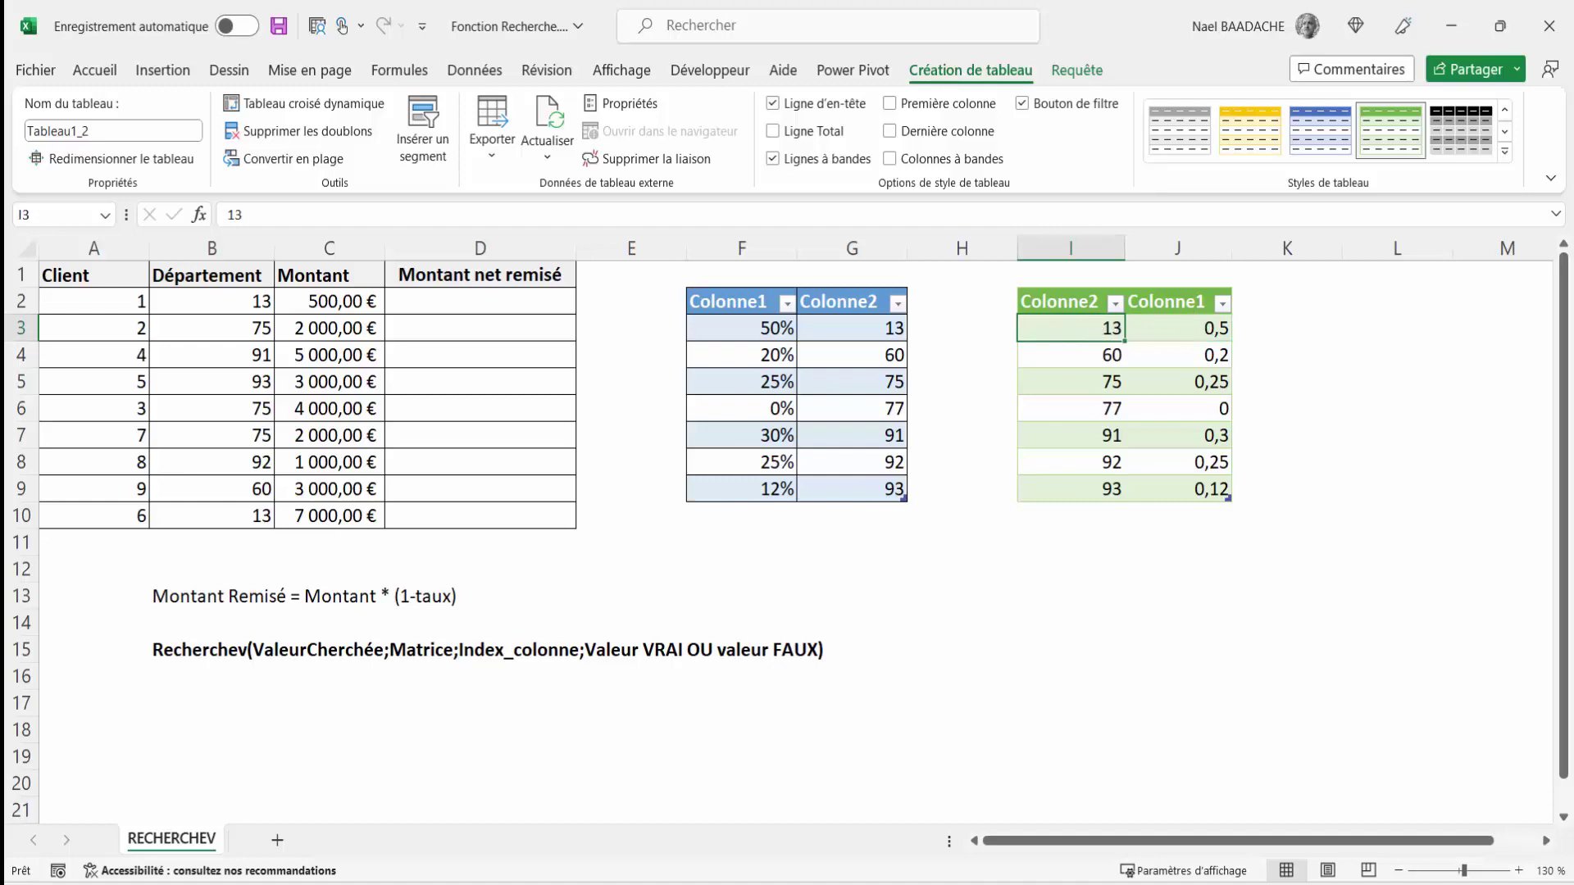
left_click(1177, 292)
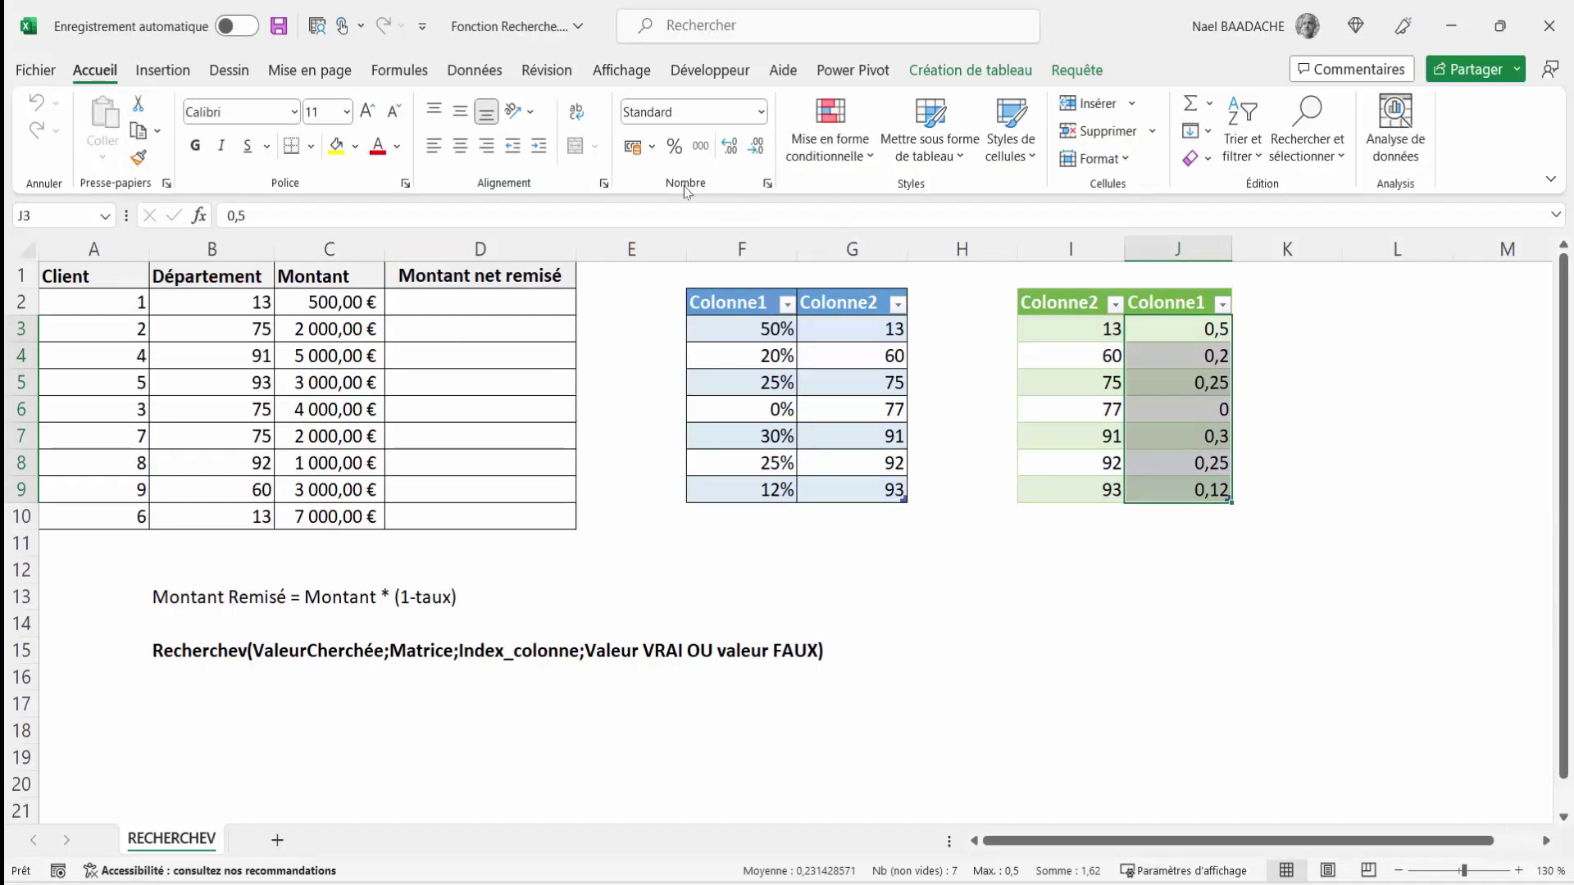
left_click(674, 147)
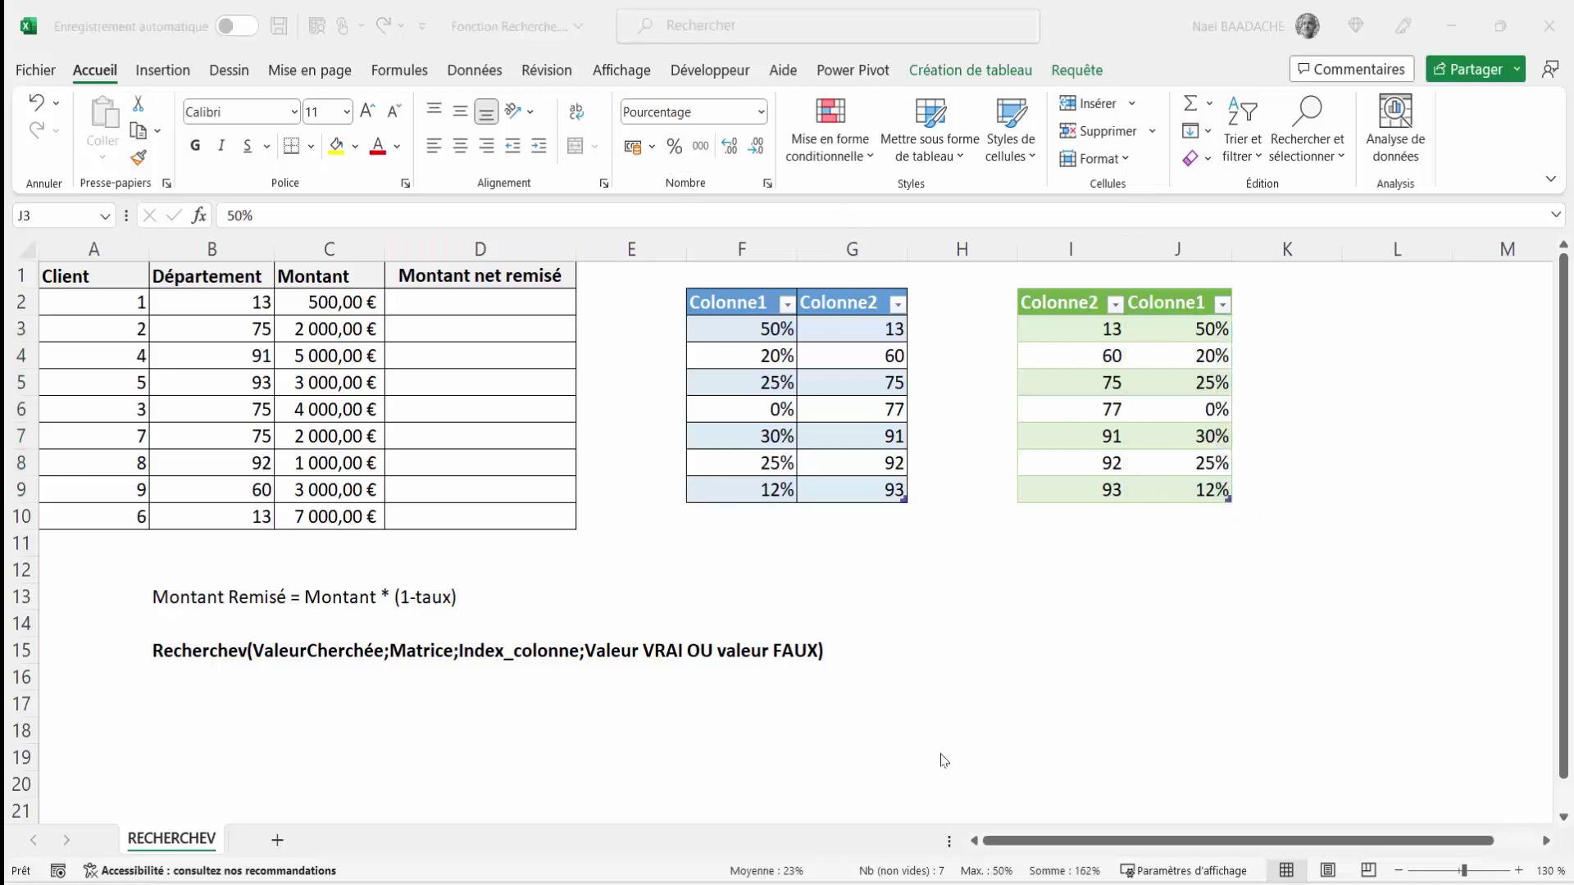
Enter 15% in F10 and 76 in G10 as a new rate table row
left_click(775, 512)
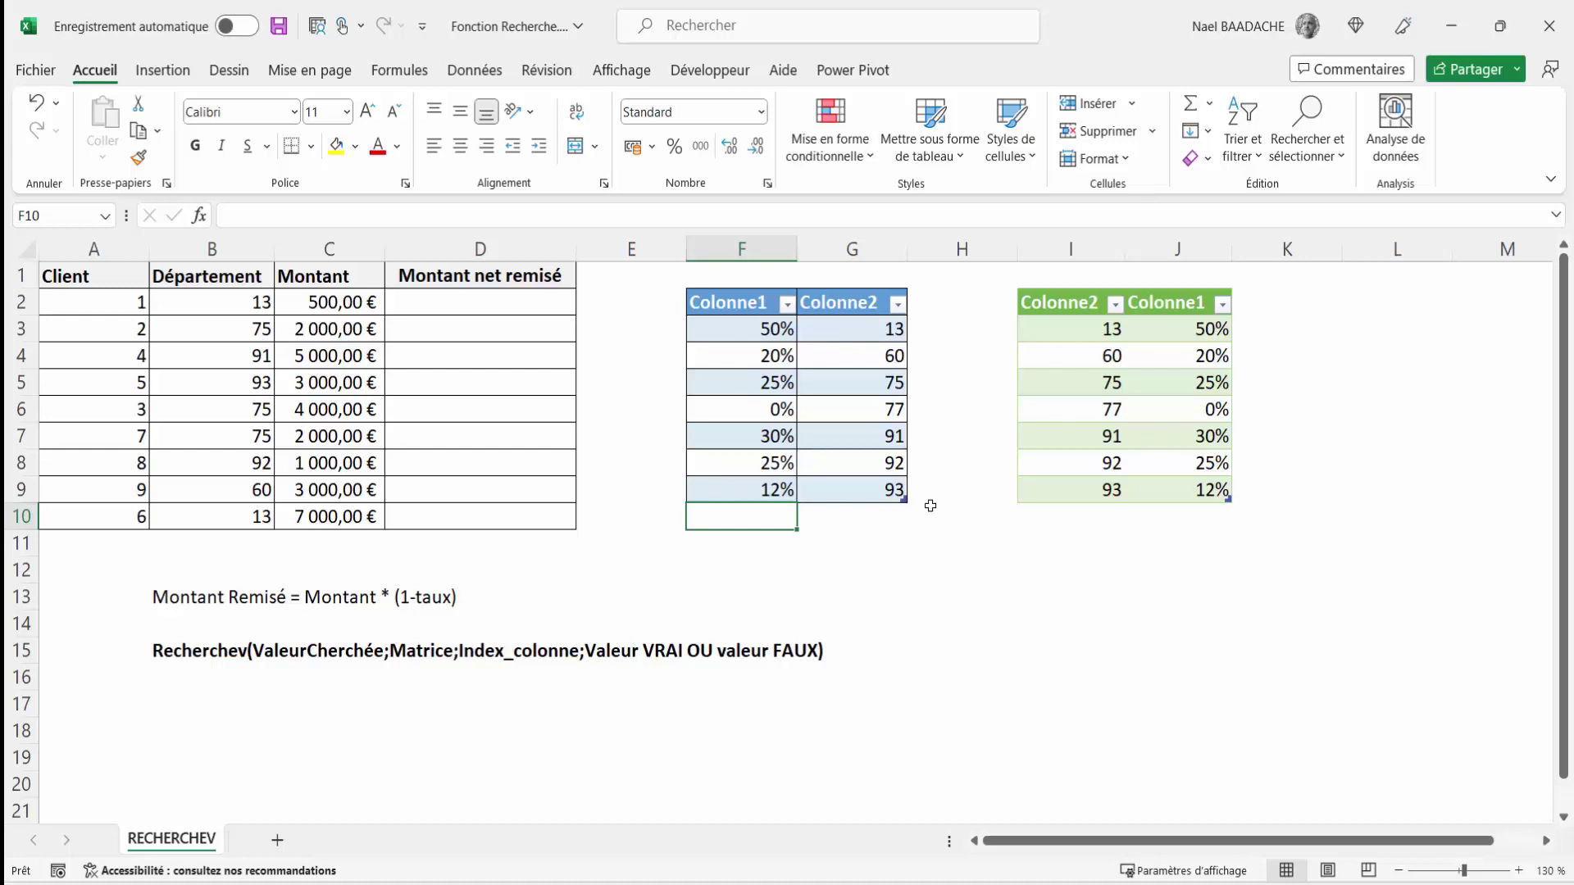
type("15")
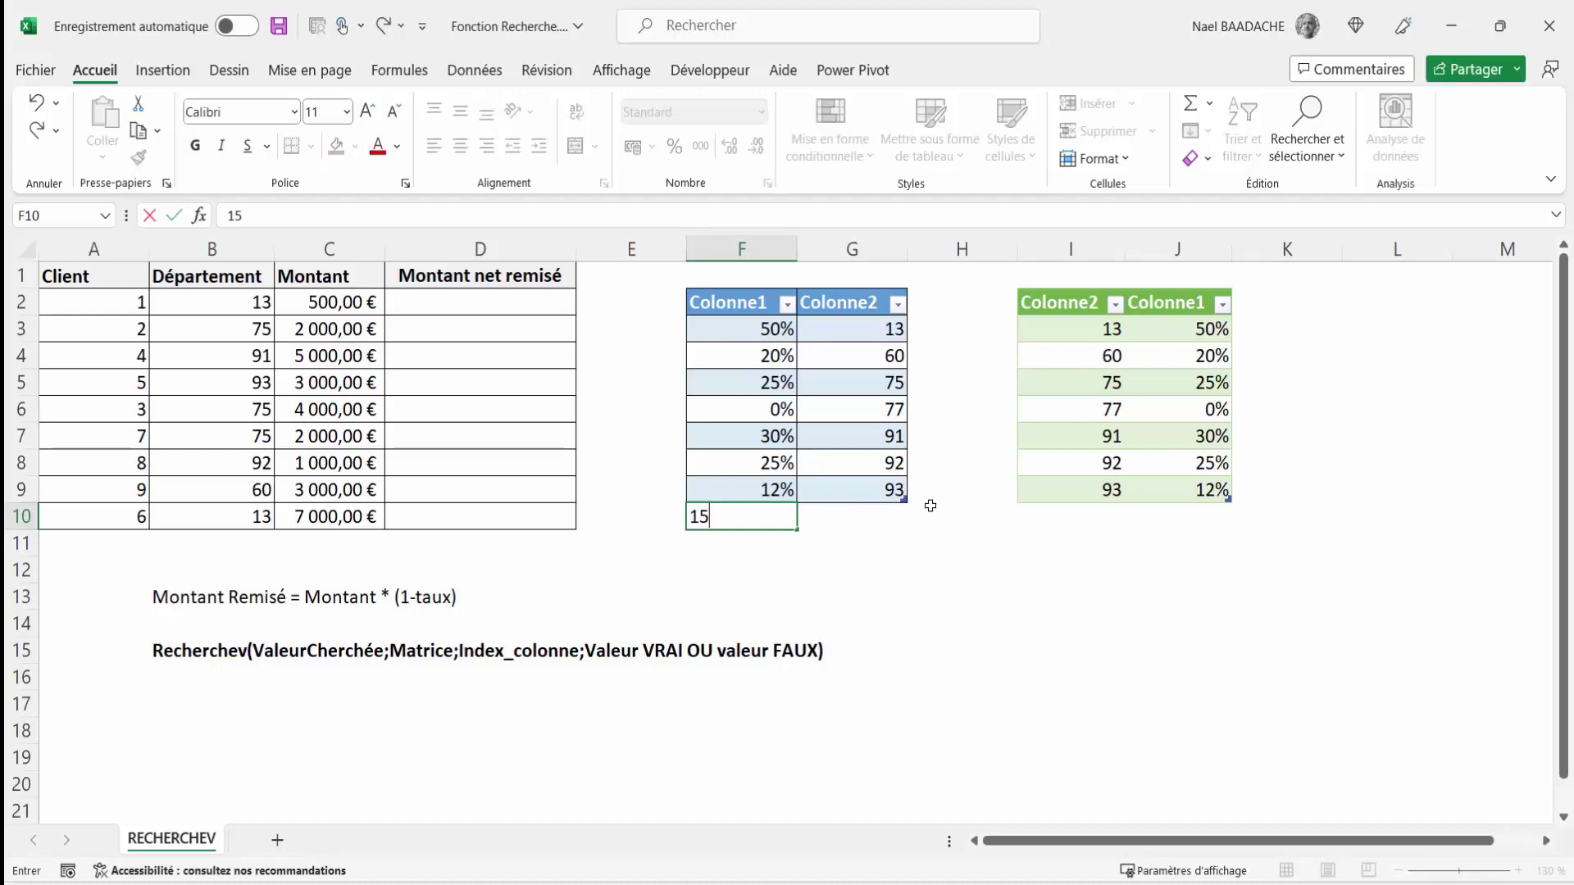
type("%")
key("Tab")
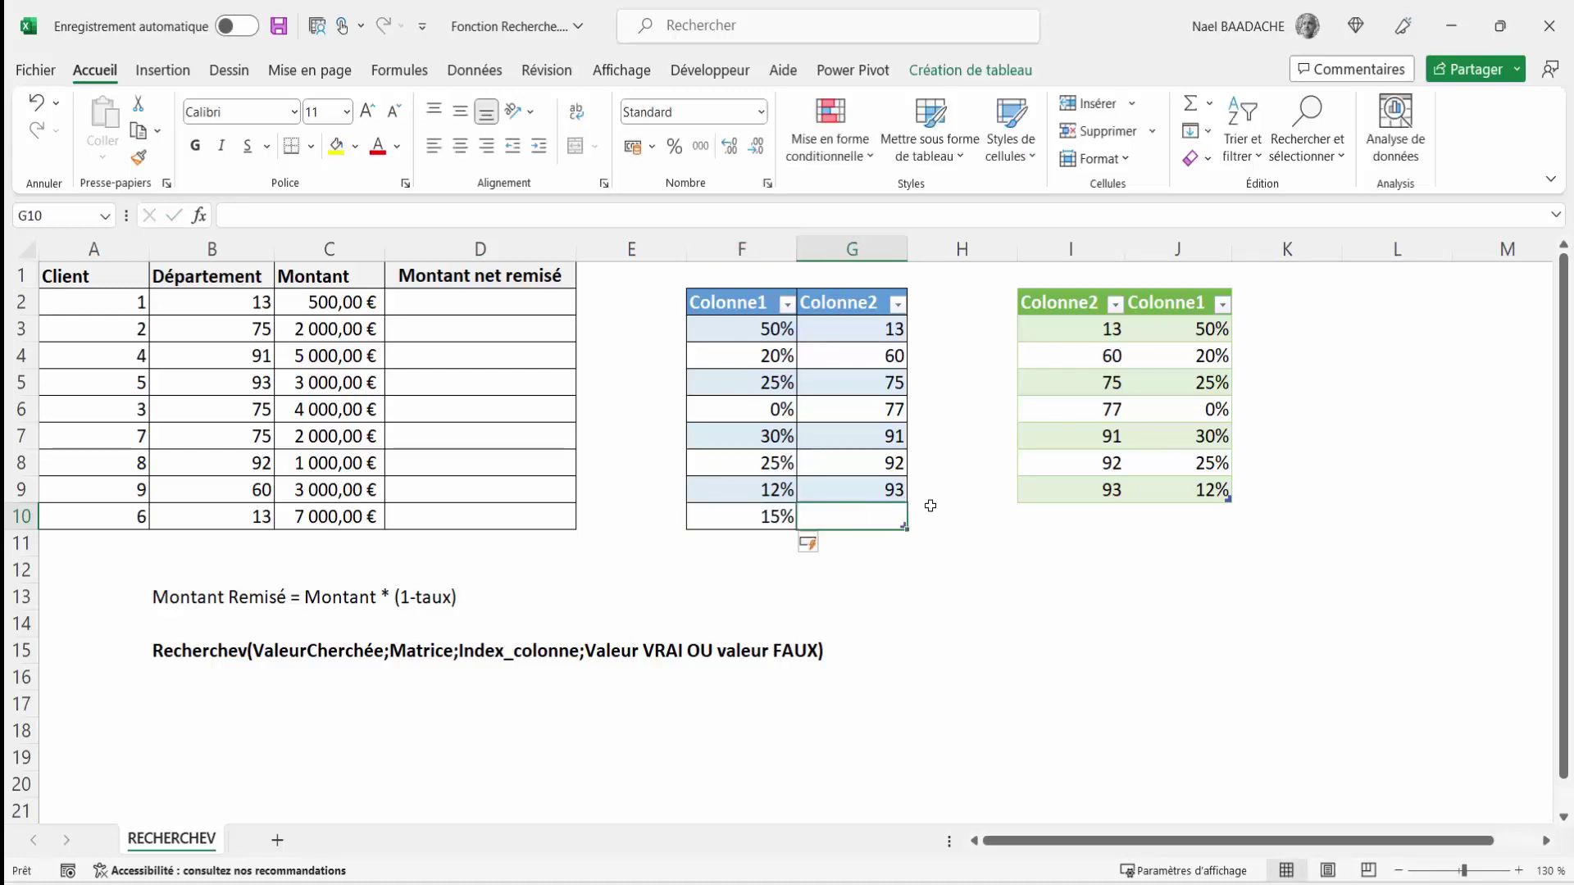
type("7")
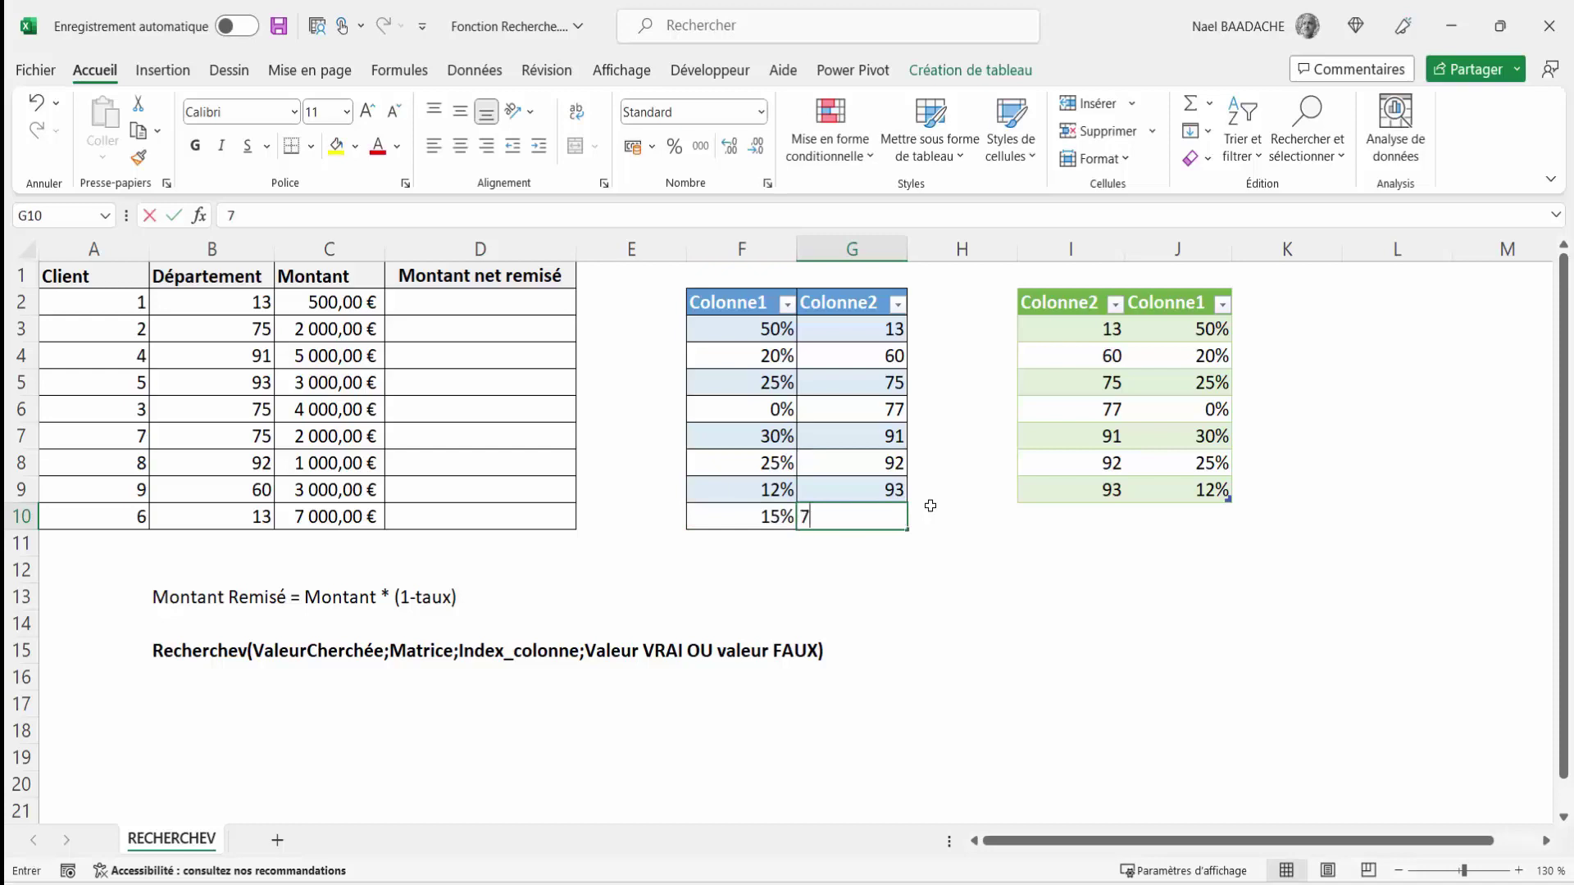
type("6")
key("Return")
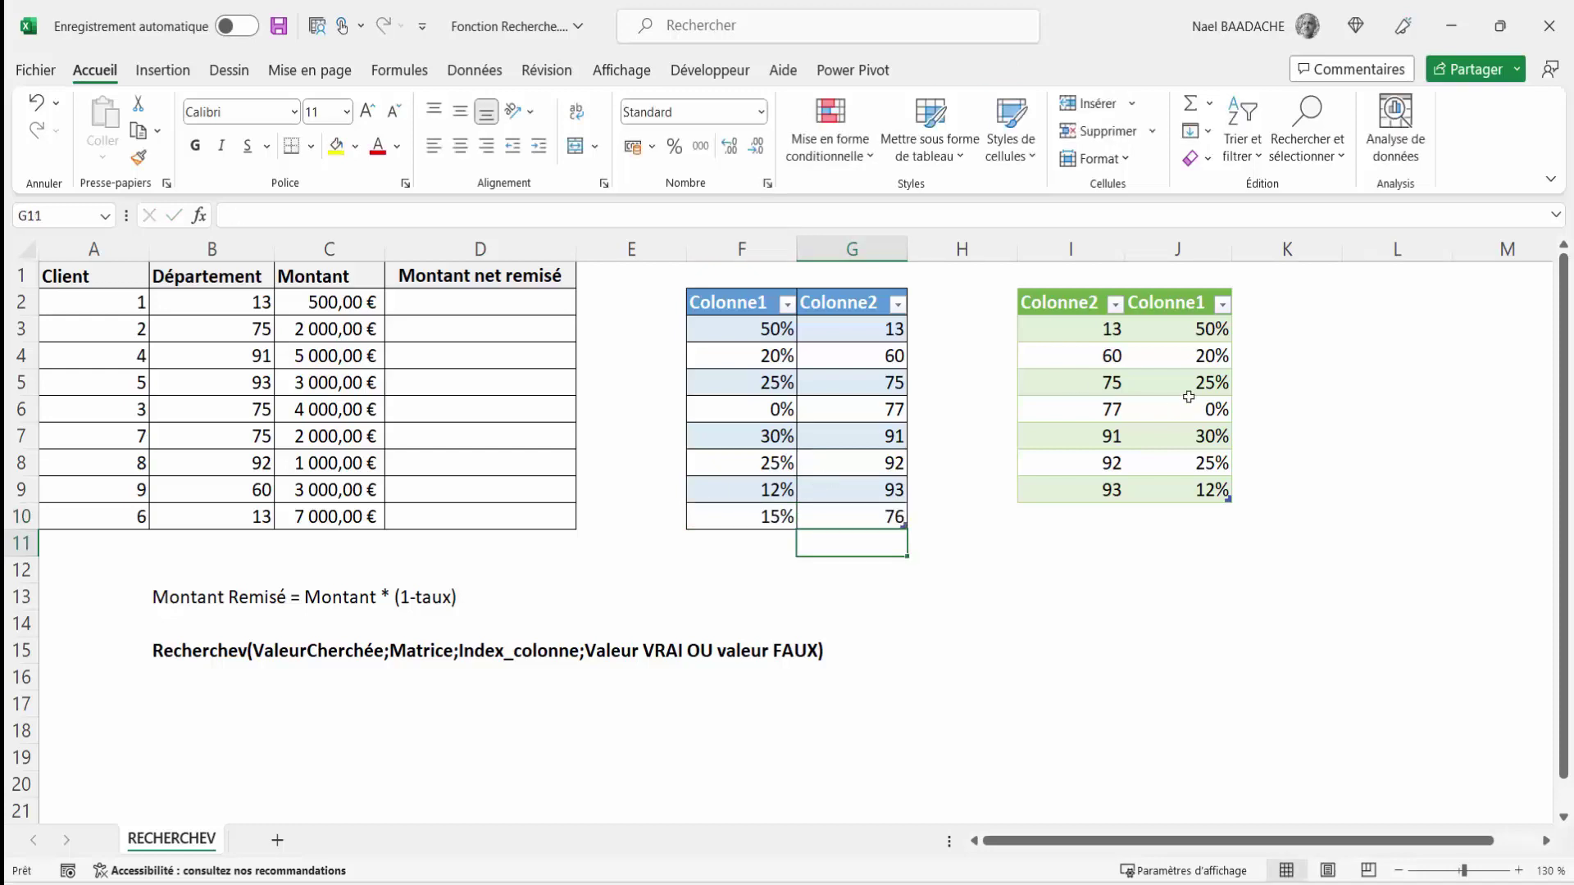
left_click(1174, 373)
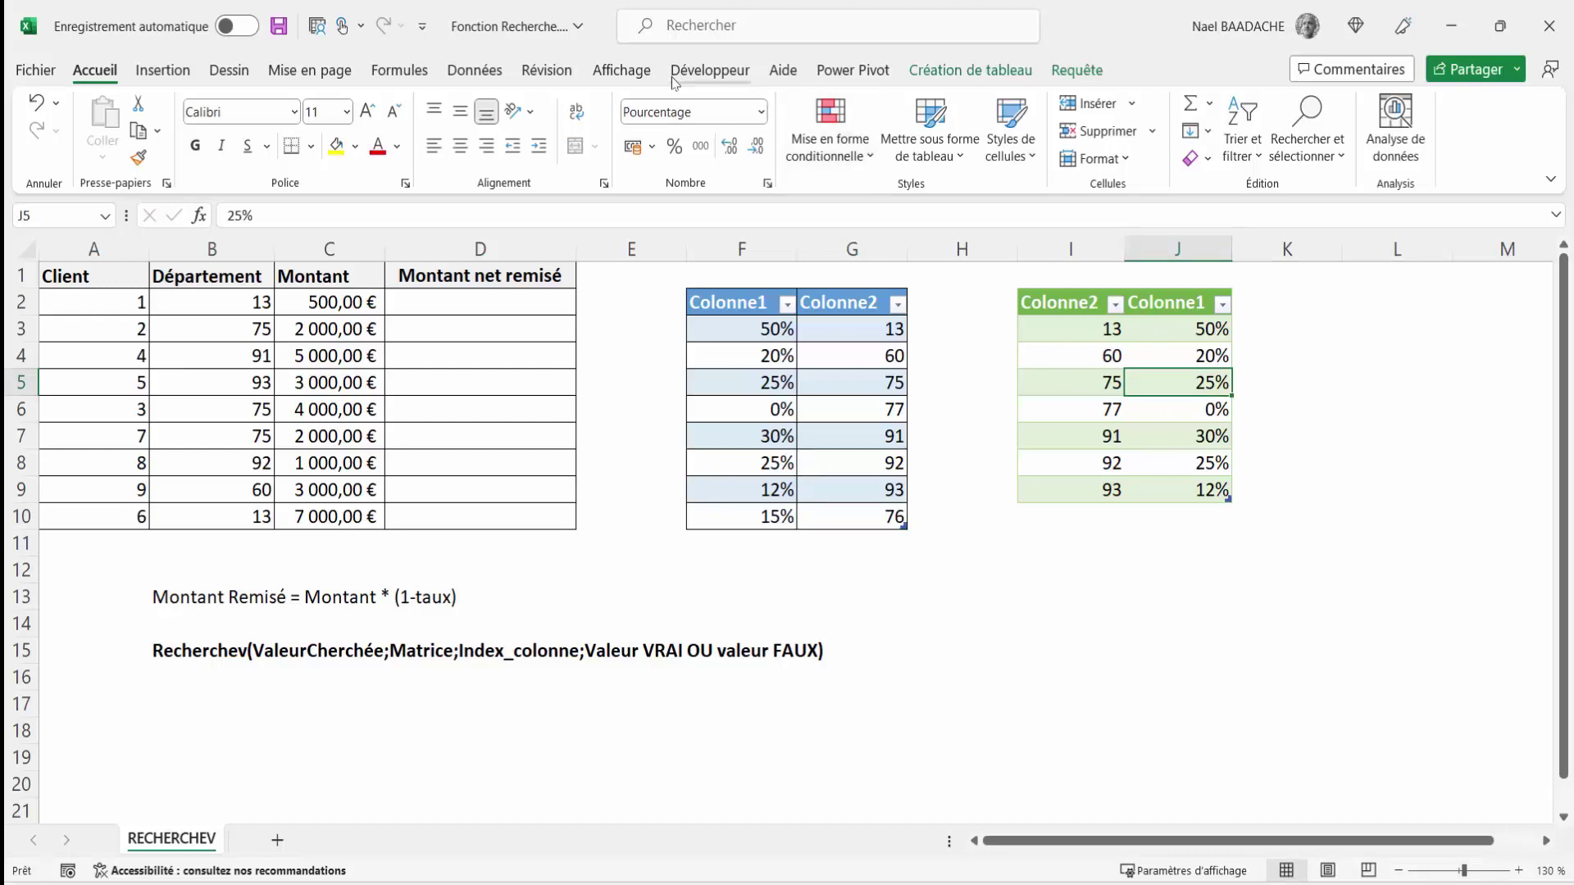
left_click(475, 71)
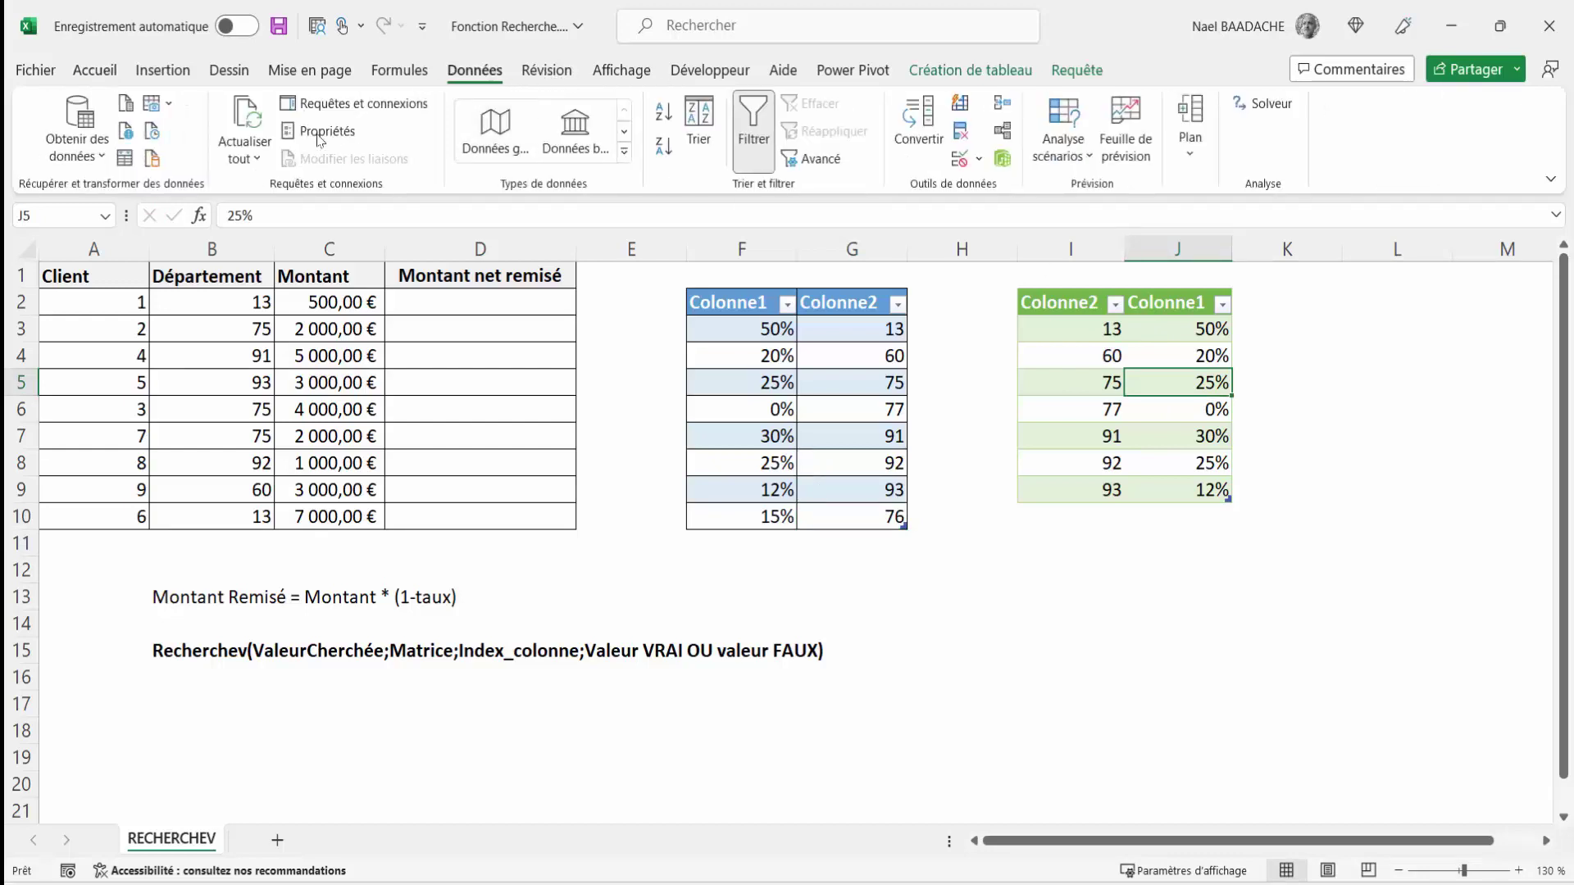
left_click(1129, 360)
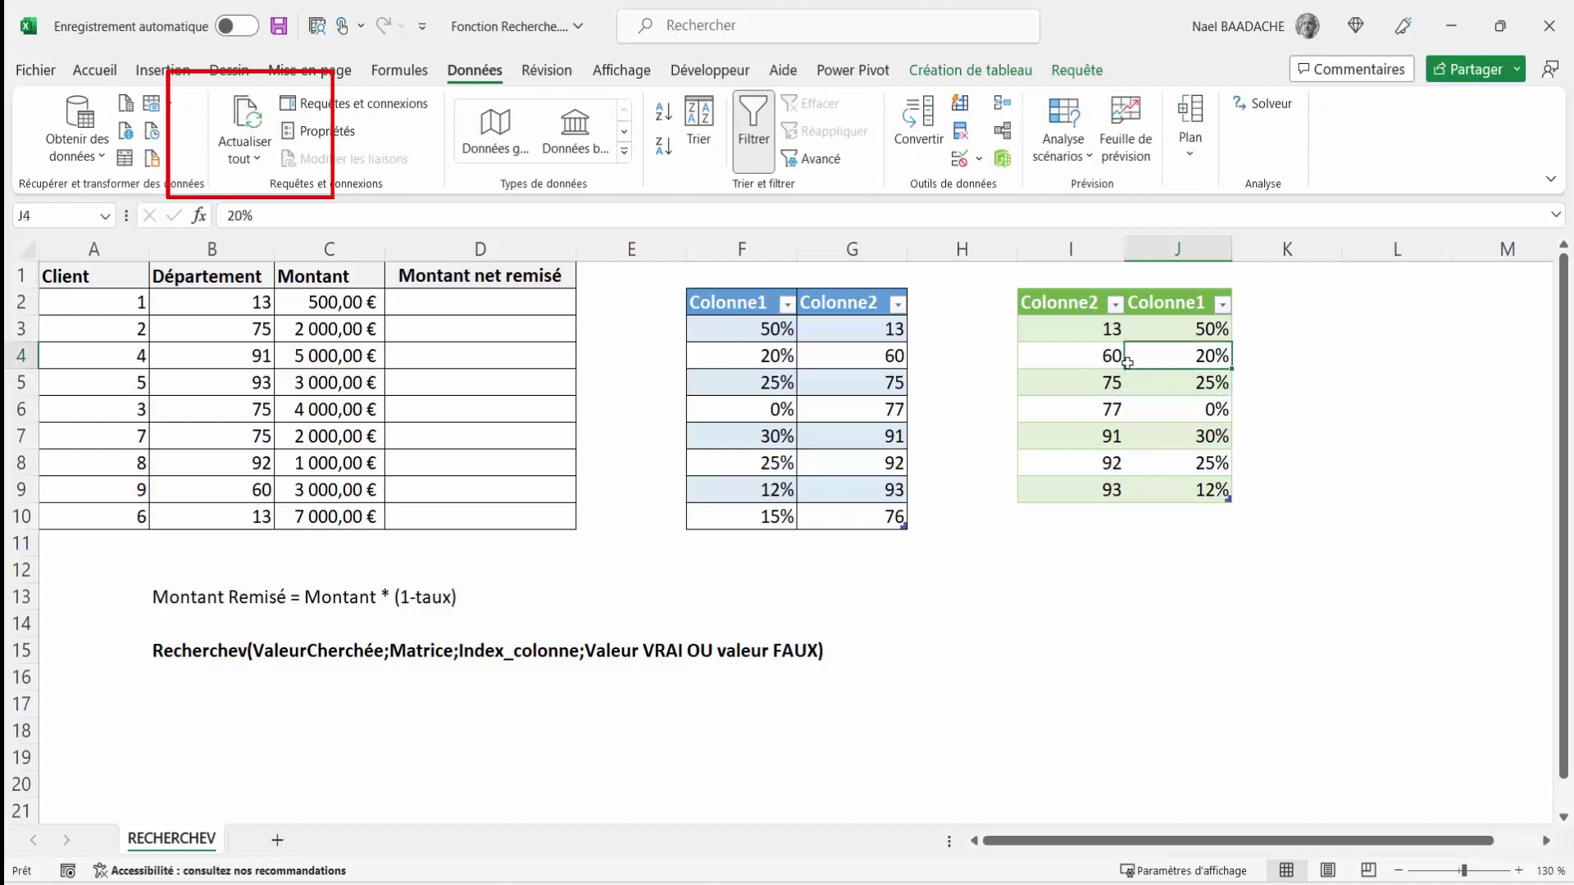
right_click(1137, 353)
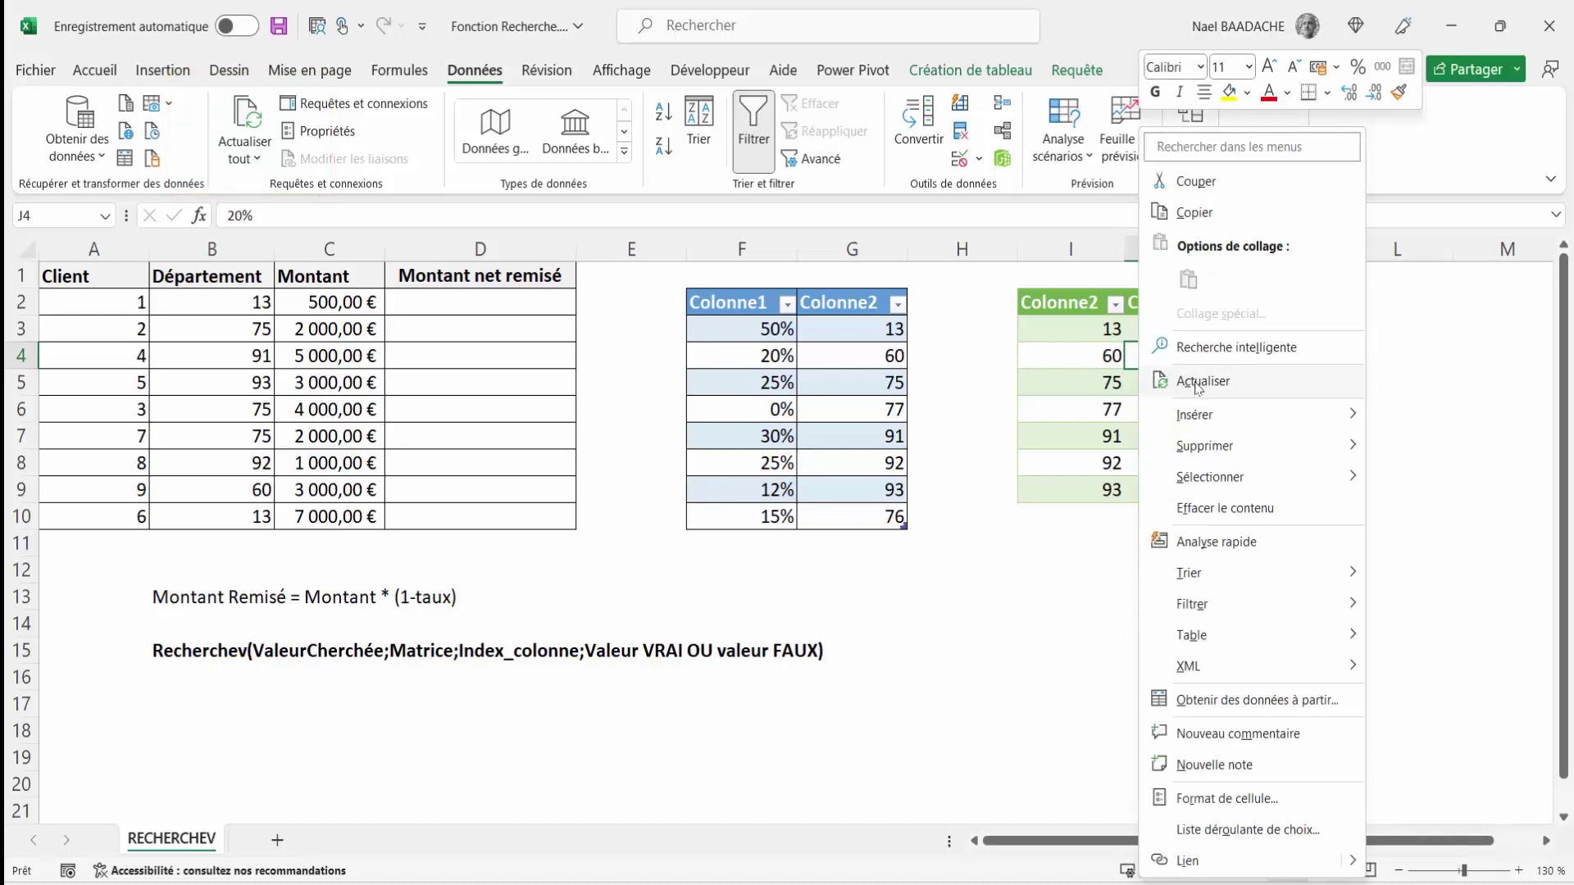
left_click(1197, 382)
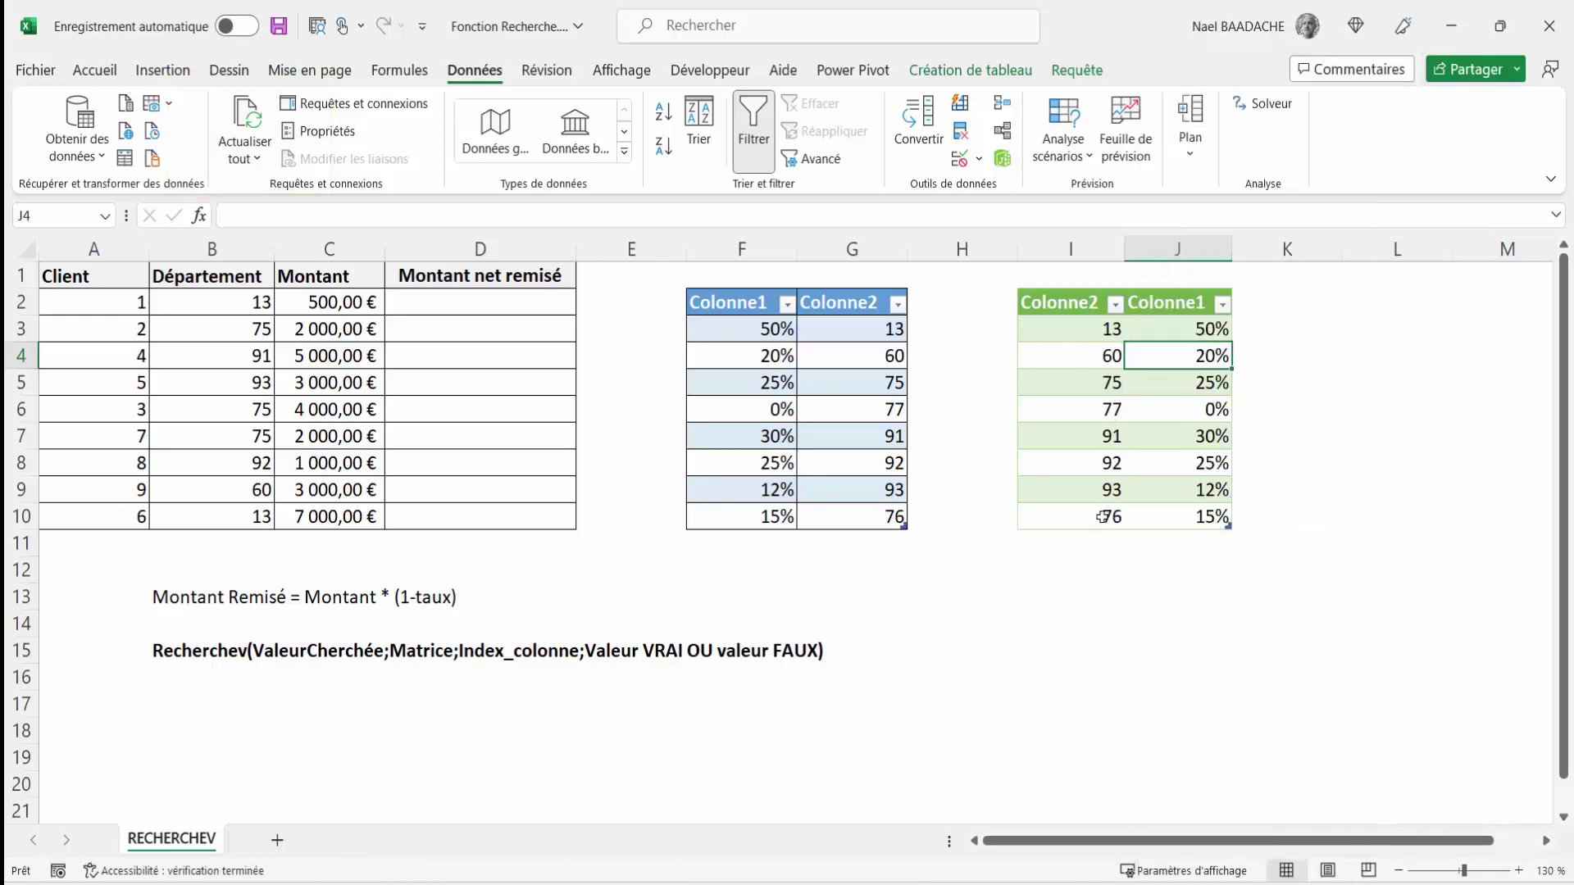
left_click(1104, 516)
left_click_drag(748, 512, 839, 513)
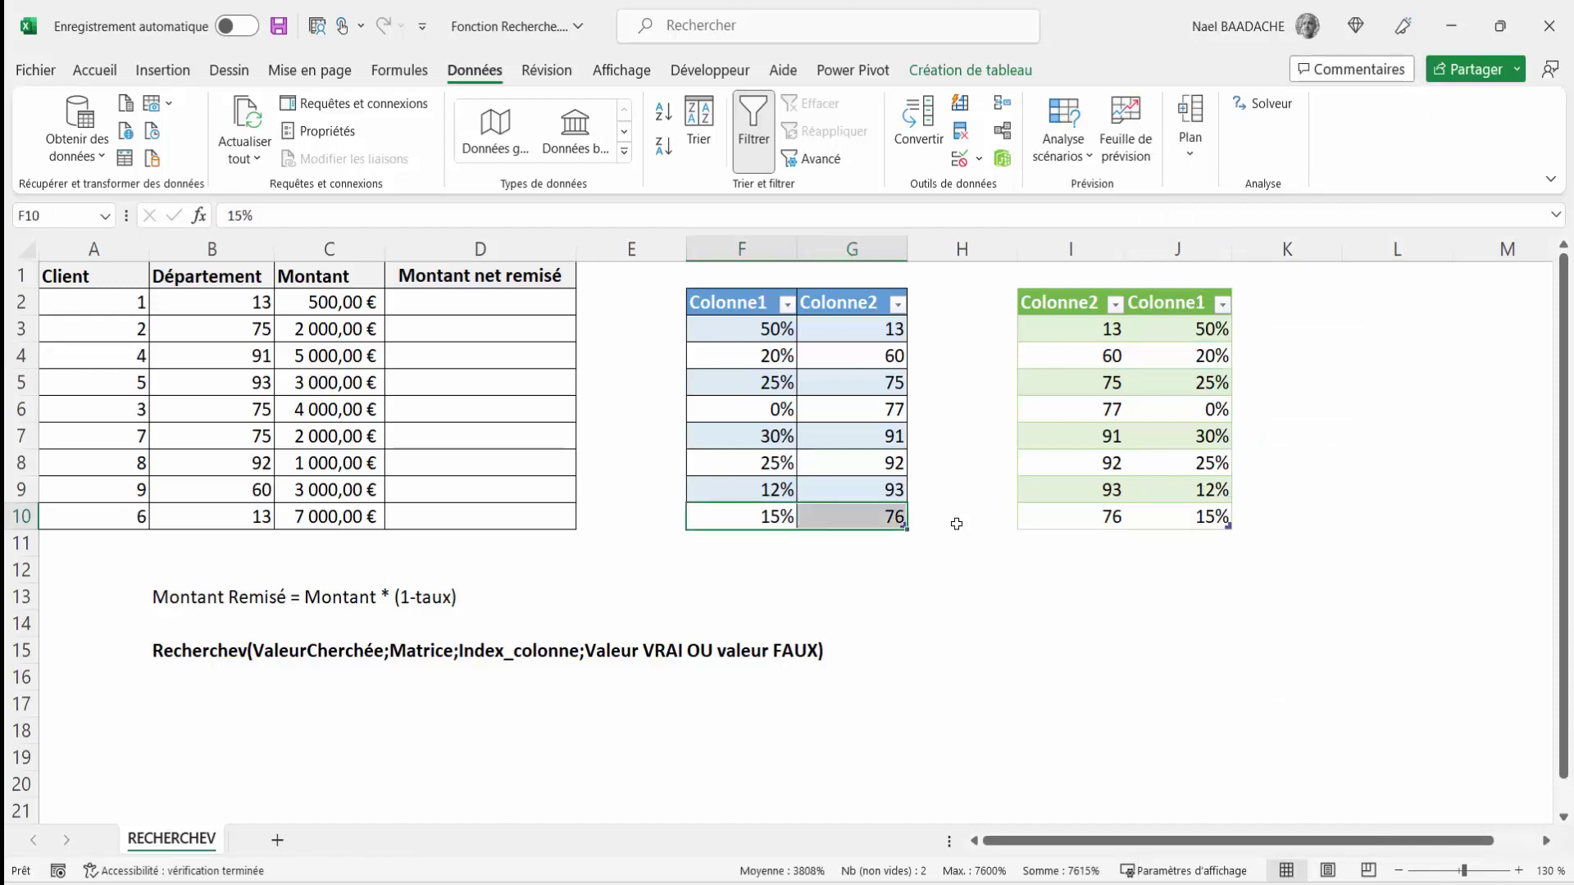
left_click(1109, 516)
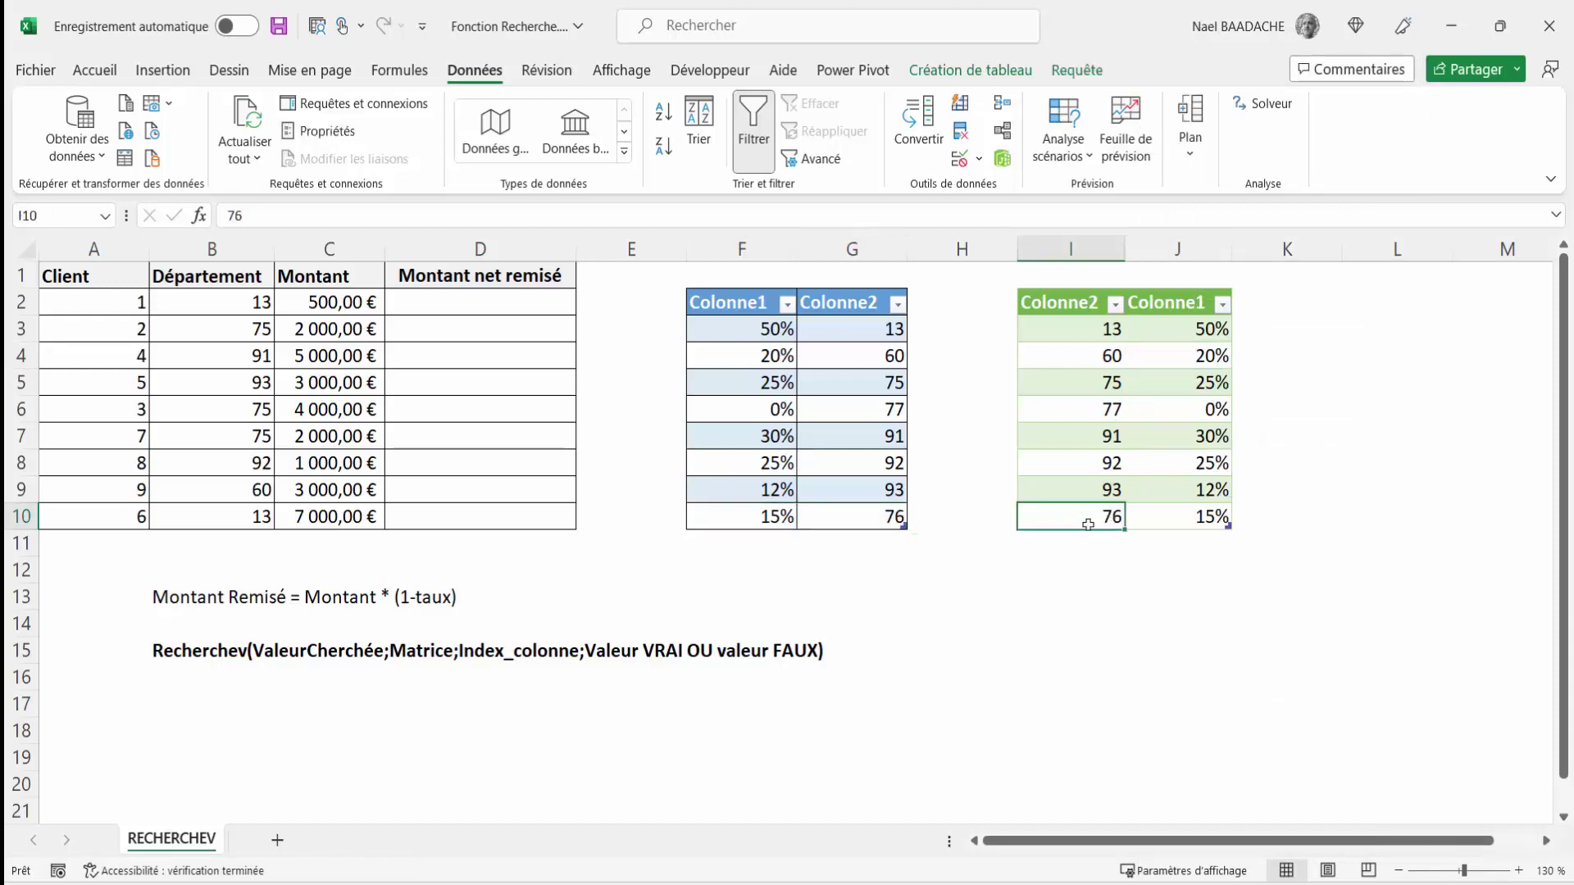
left_click(1195, 512)
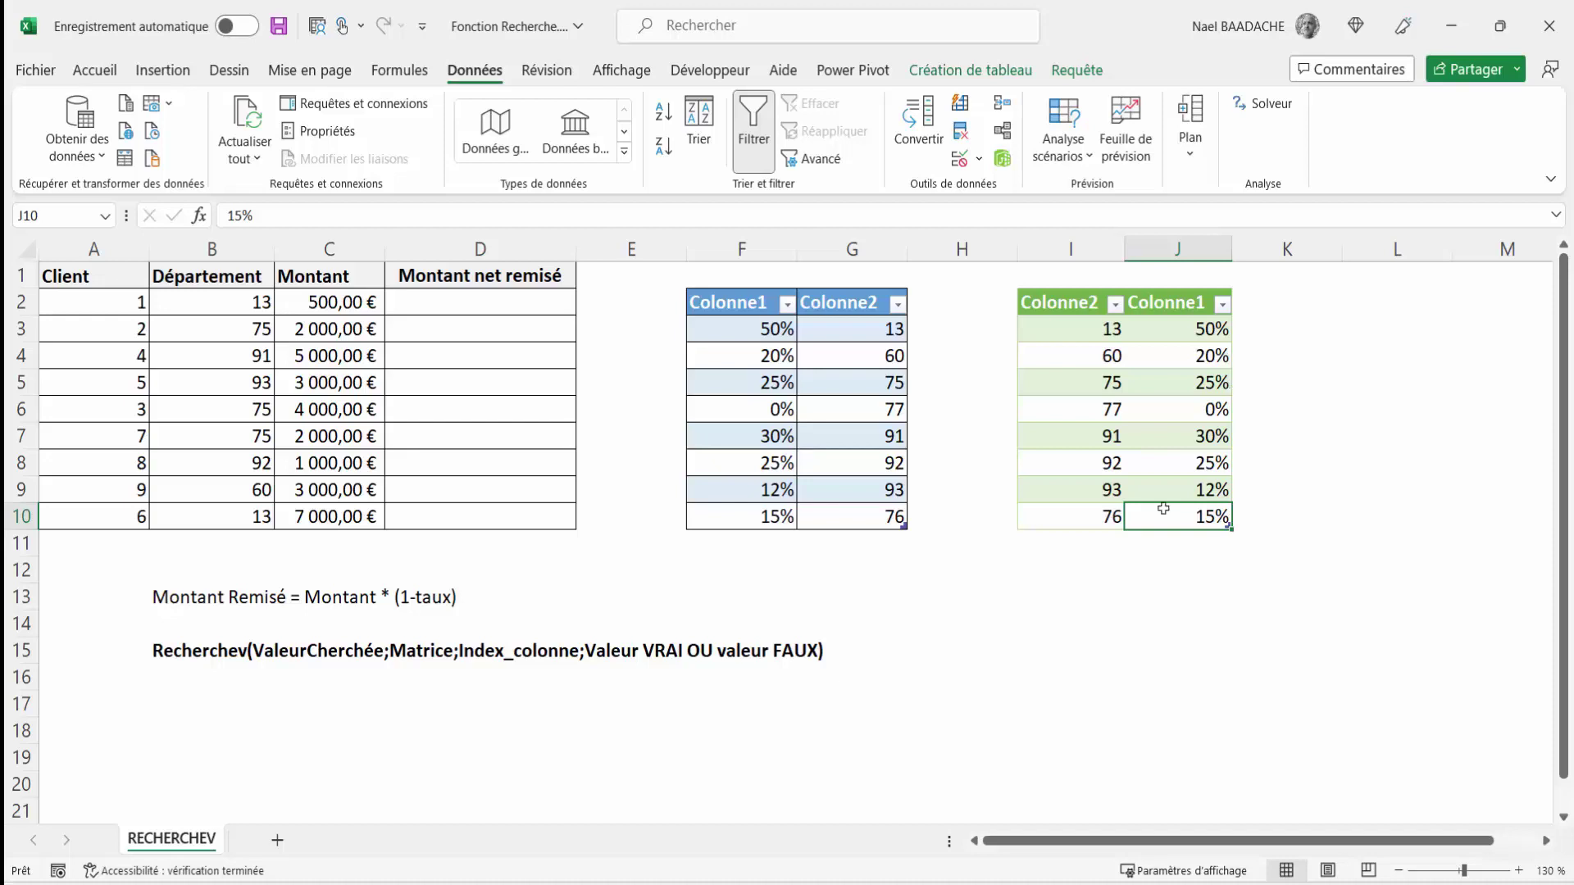
left_click(1099, 520)
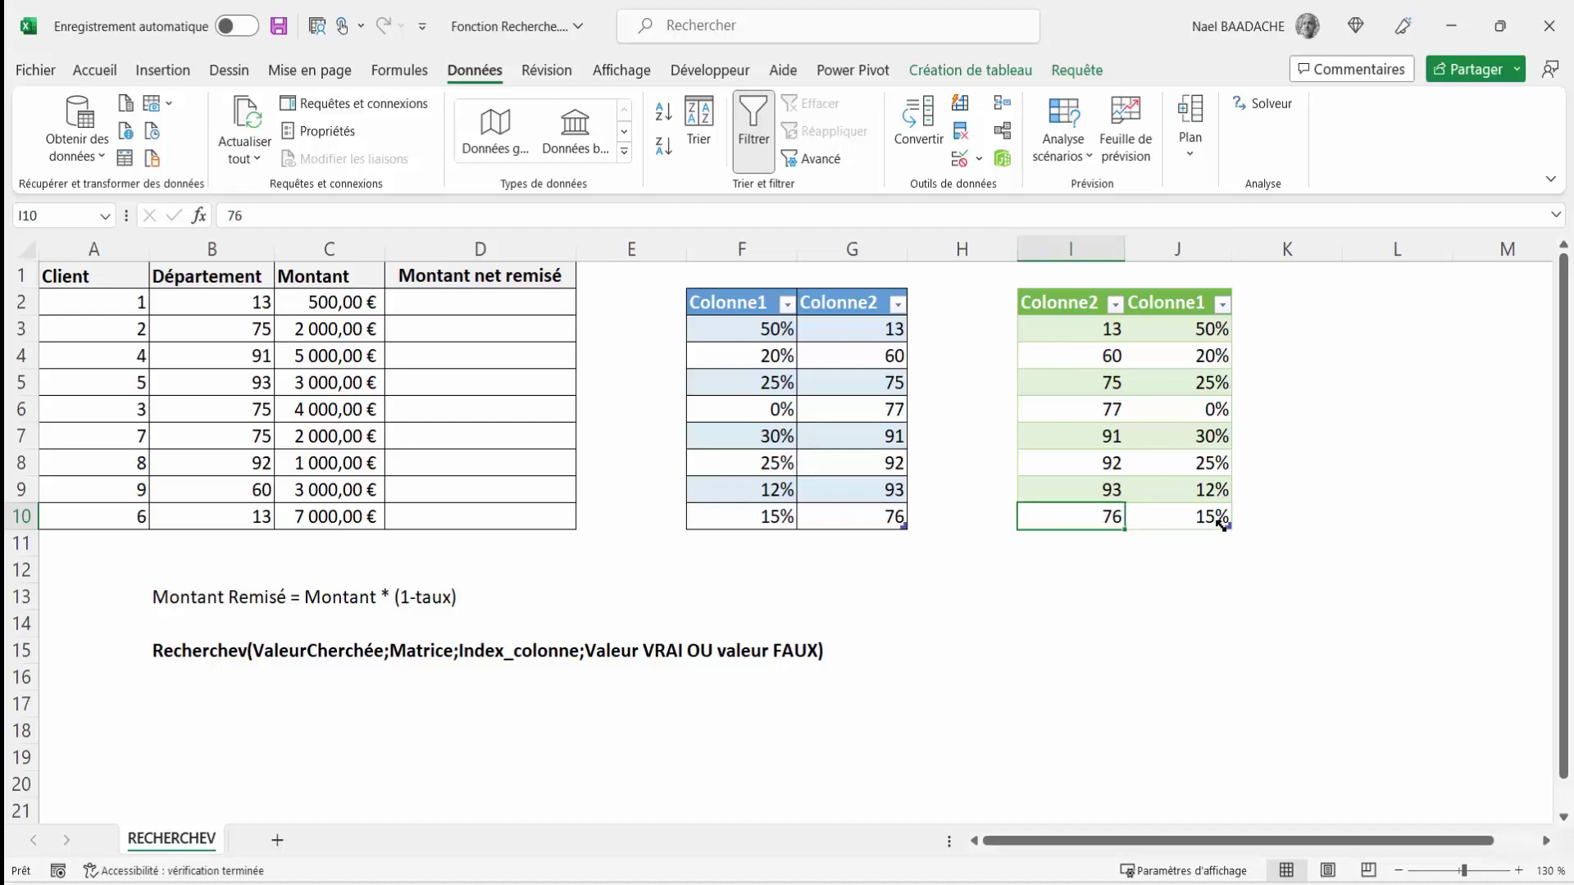
left_click(1216, 523)
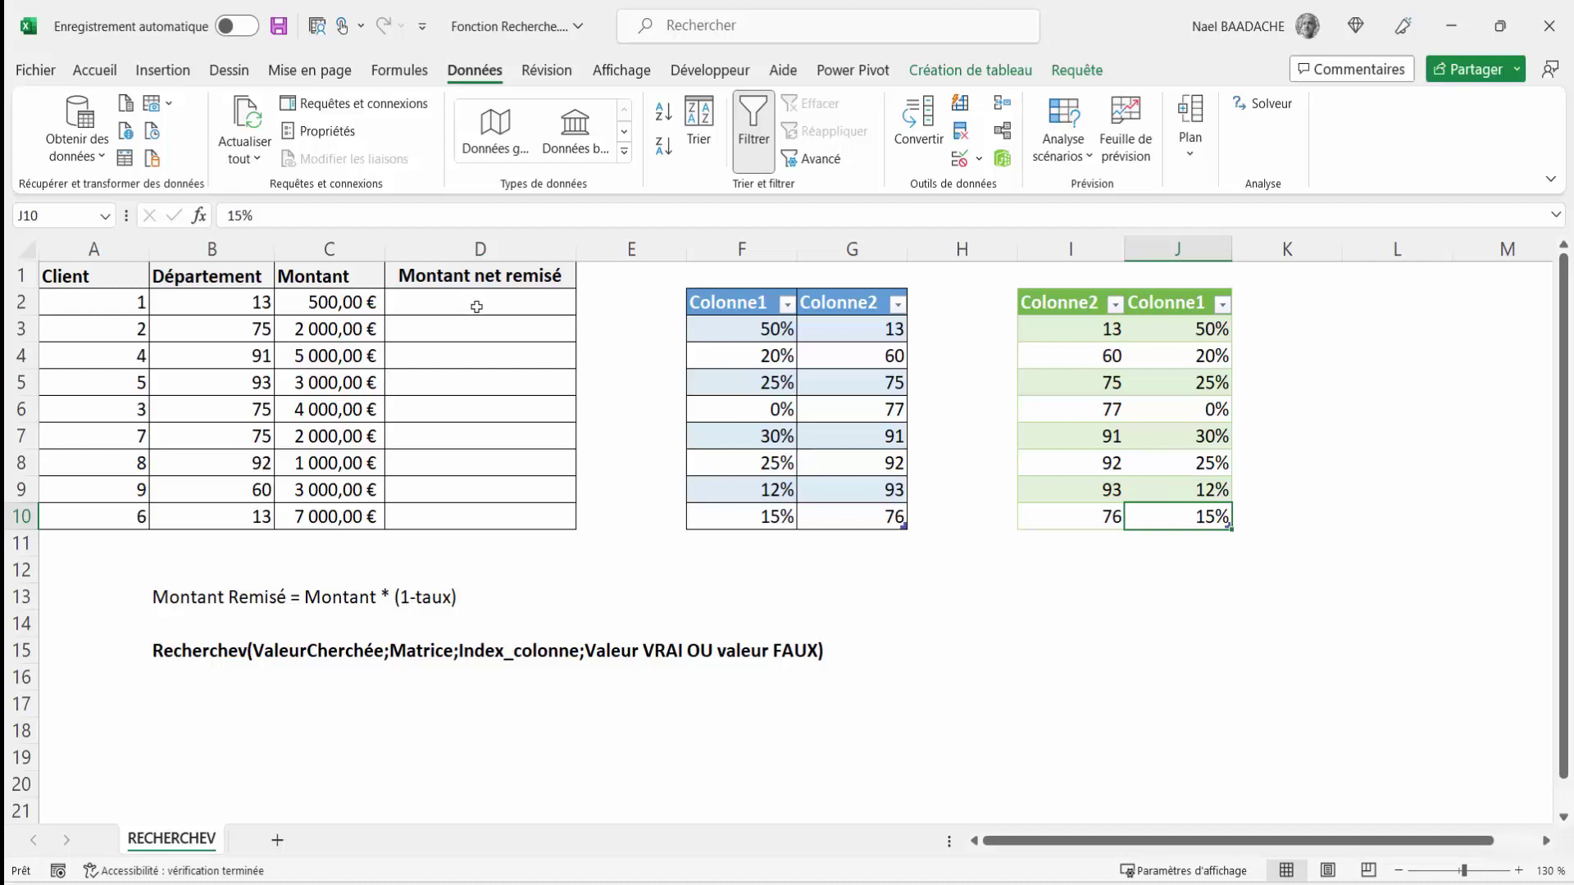
Enter =RECHERCHEV(B2;$I$3:$J$10;2;FAUX) into all of D2:D10 at once
mouse_move(477, 306)
left_mouse_down()
mouse_move(469, 510)
mouse_move(483, 523)
left_mouse_up()
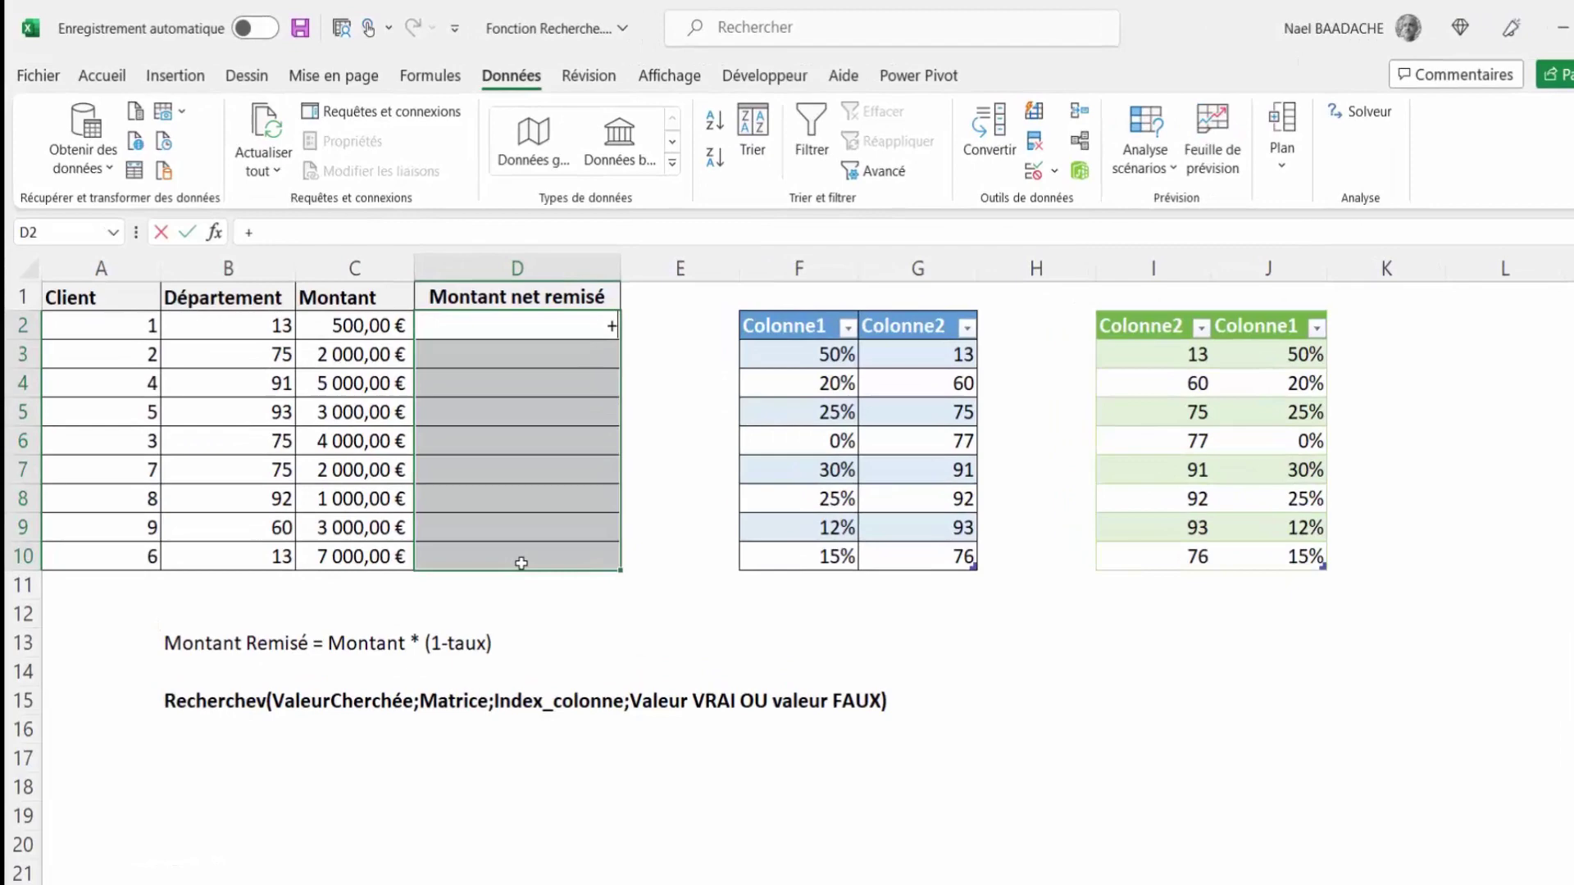
type("=")
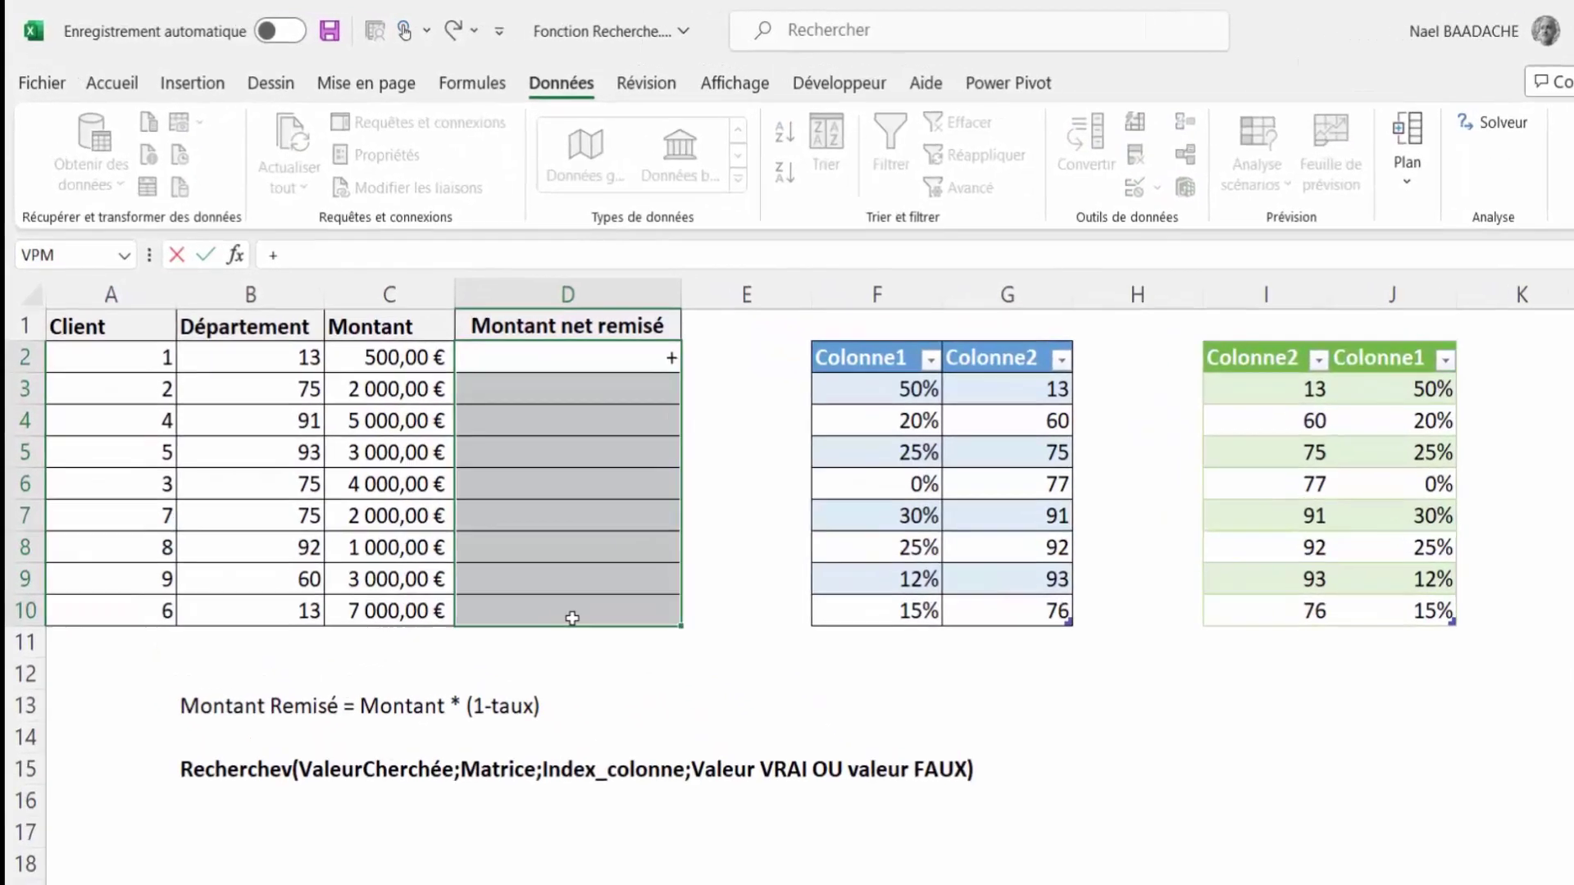
key("BackSpace")
type("=r")
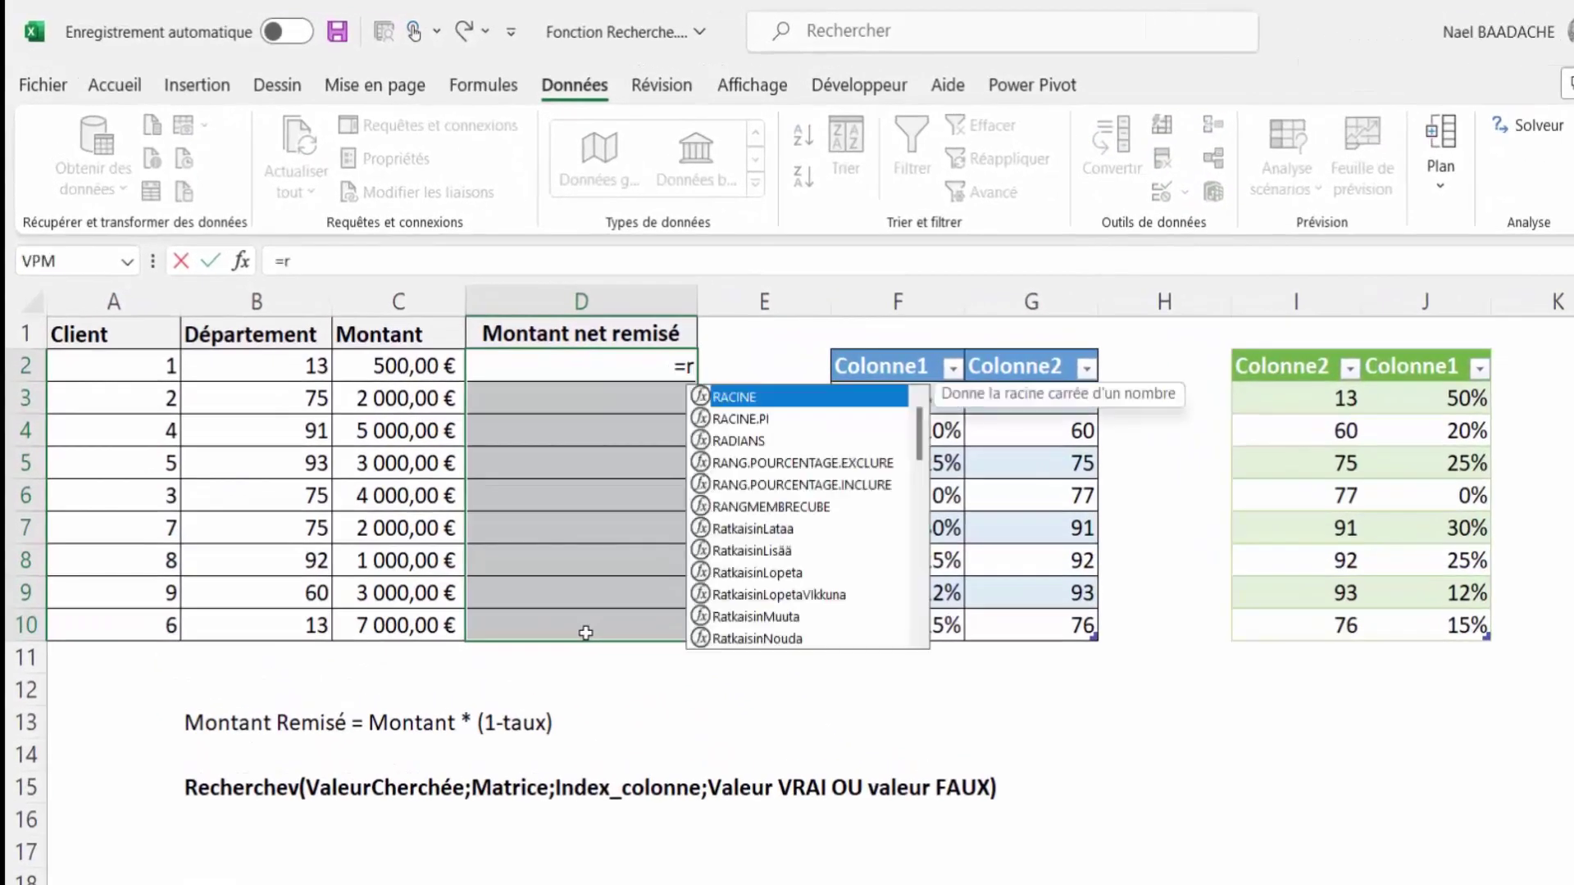
type("echerchev(")
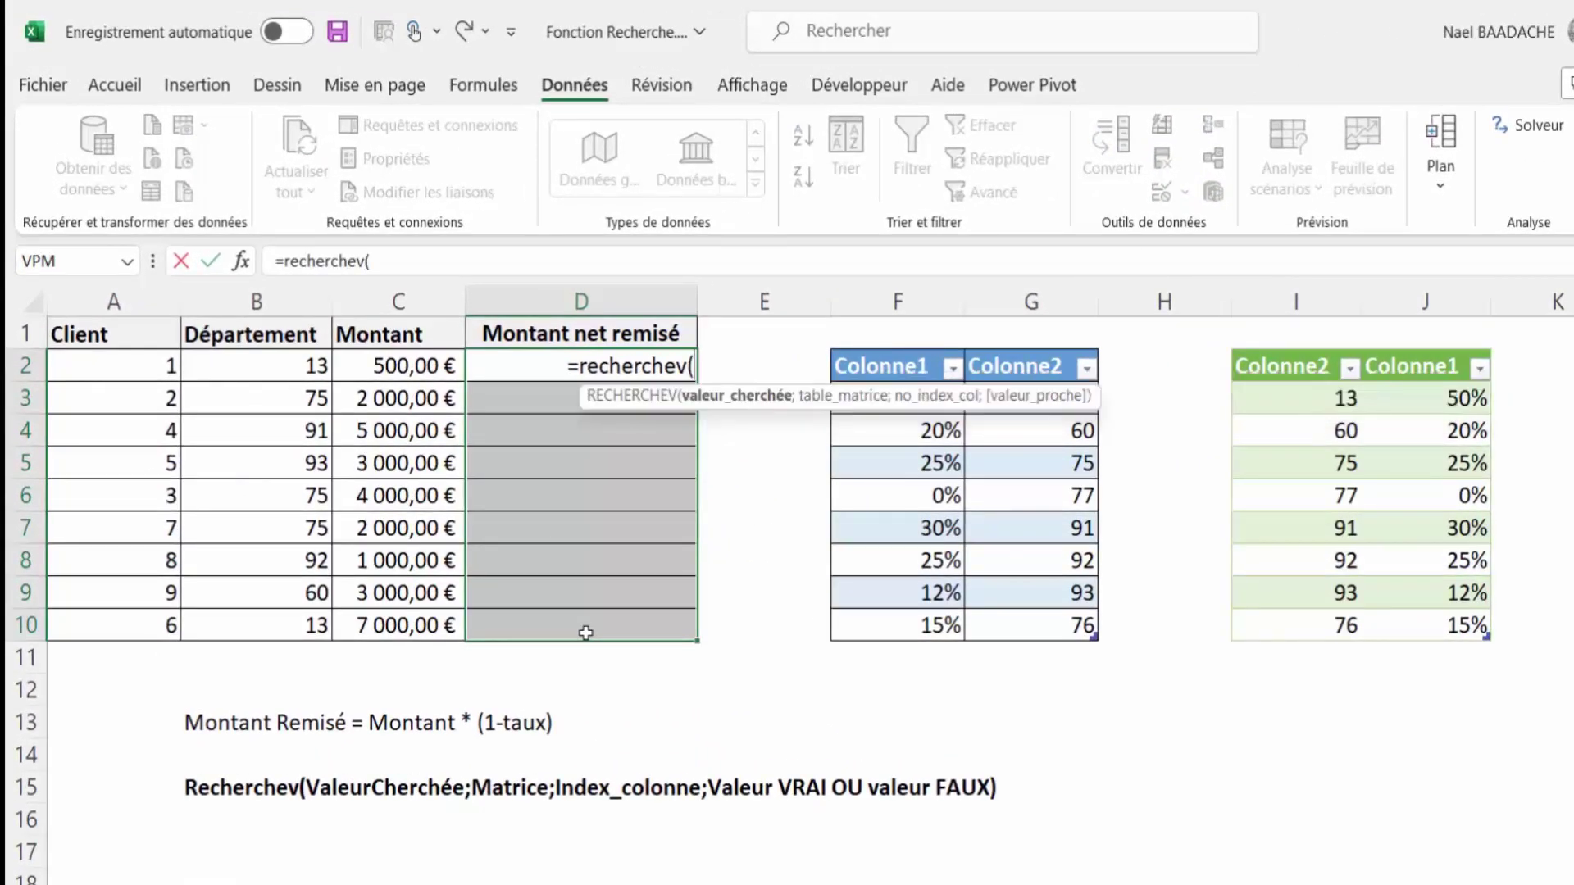
left_click(285, 372)
type(";")
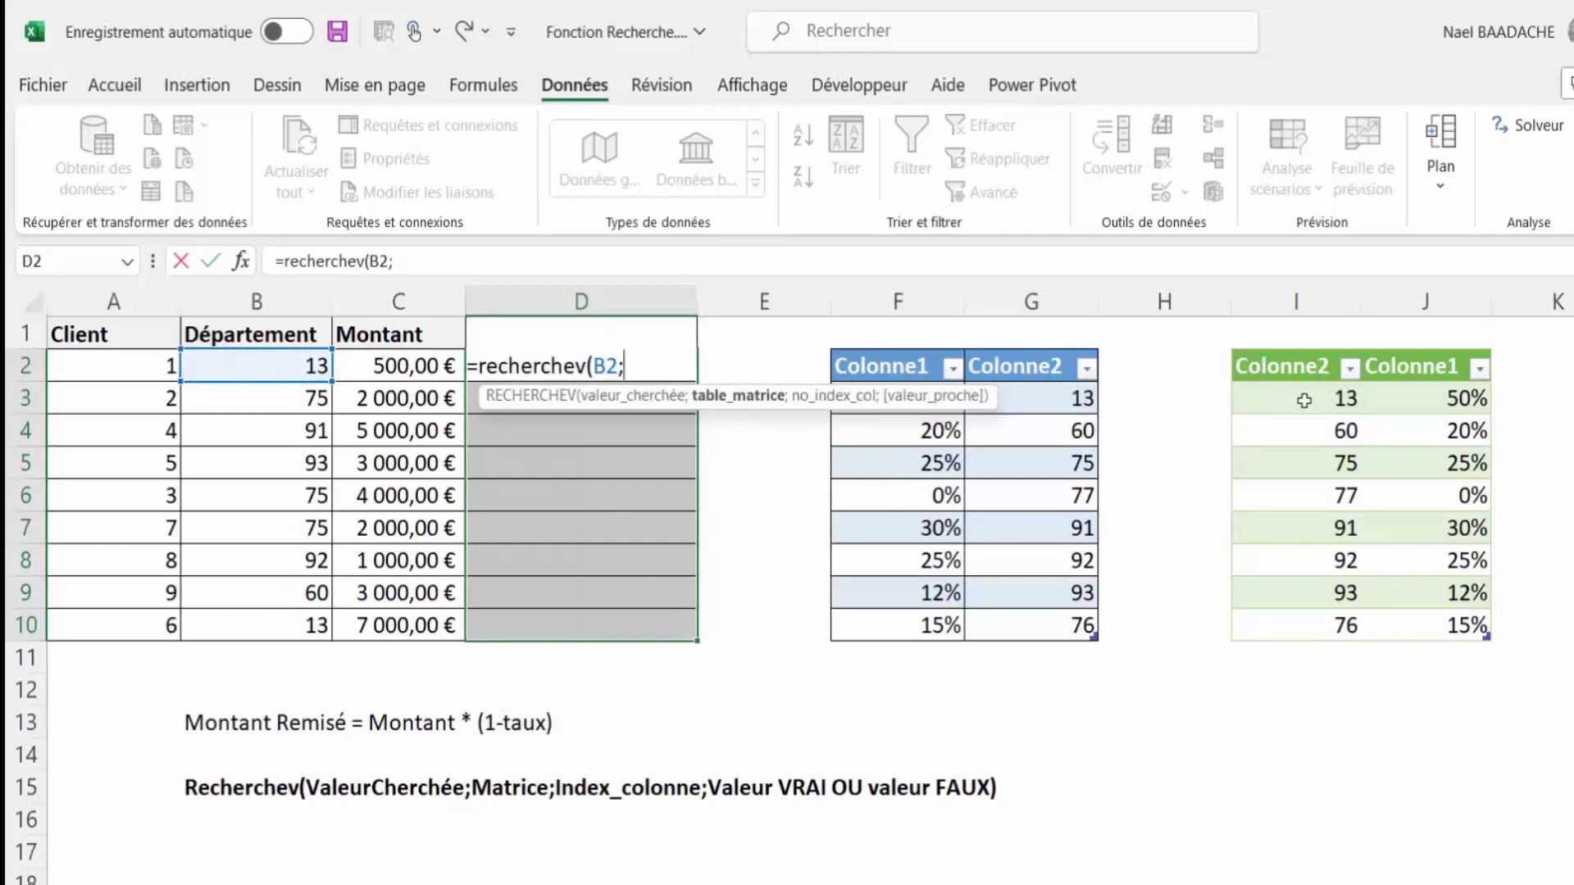
mouse_move(1301, 397)
left_mouse_down()
mouse_move(1475, 399)
mouse_move(1475, 626)
left_mouse_up()
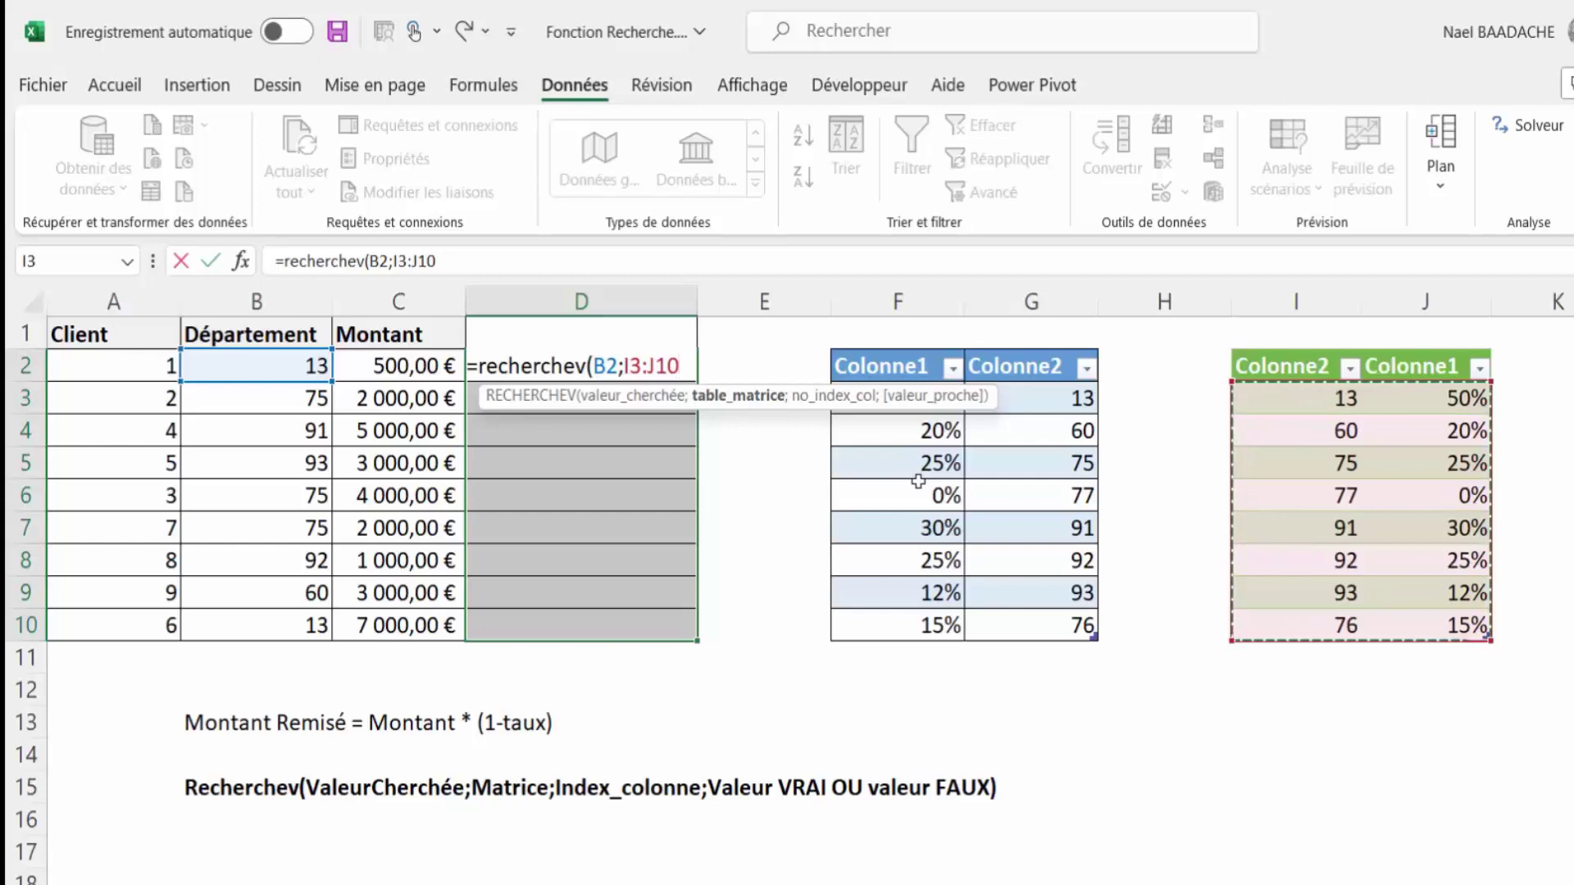
key("F4")
type("$J$10;")
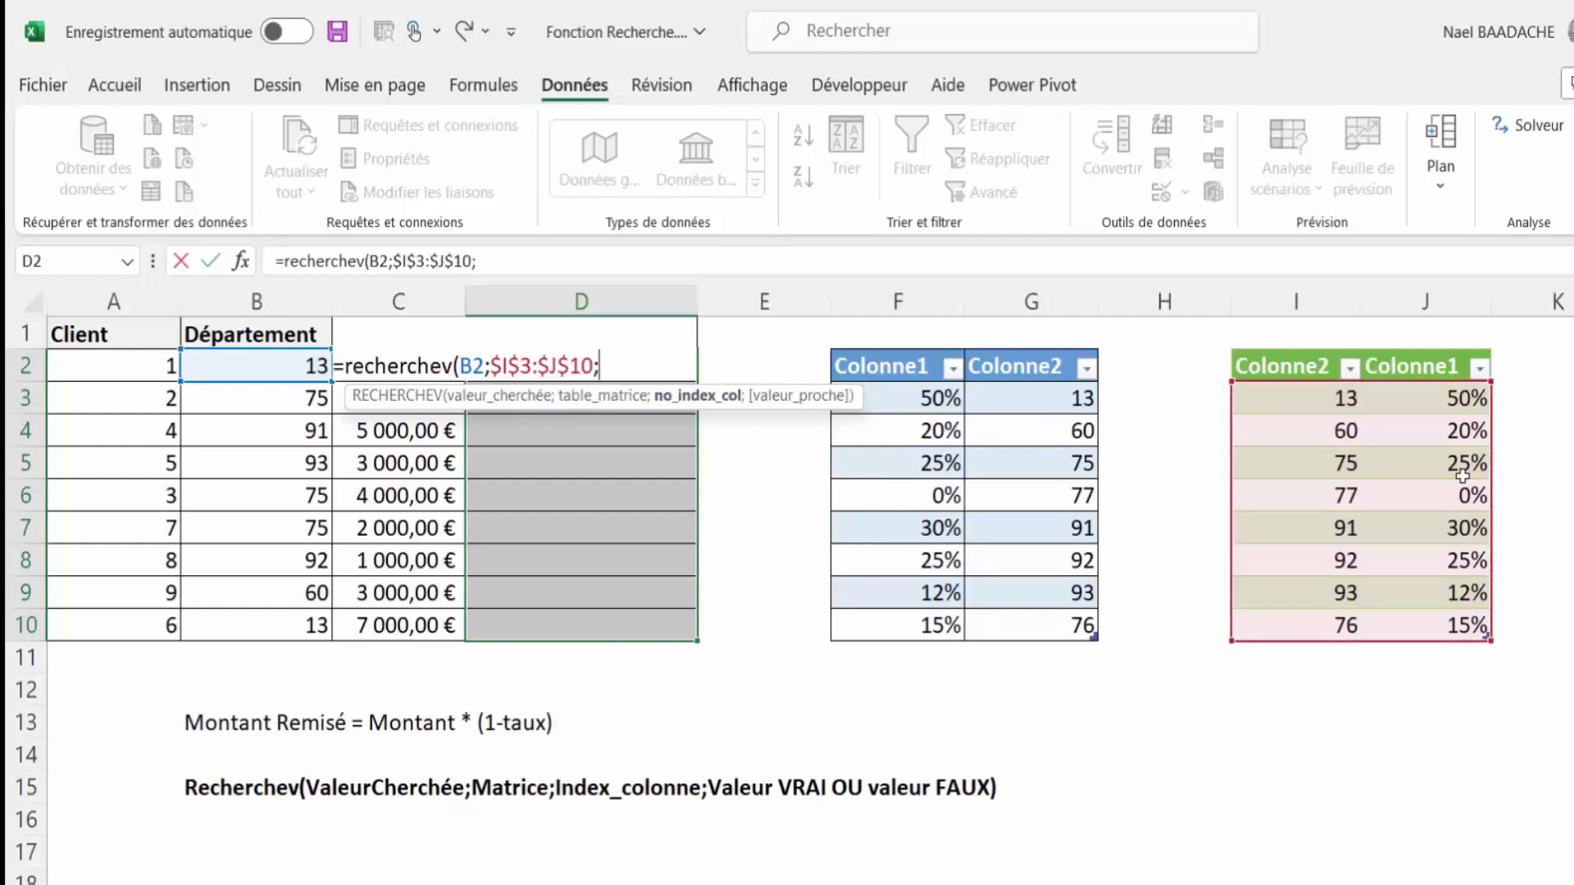
type("2;")
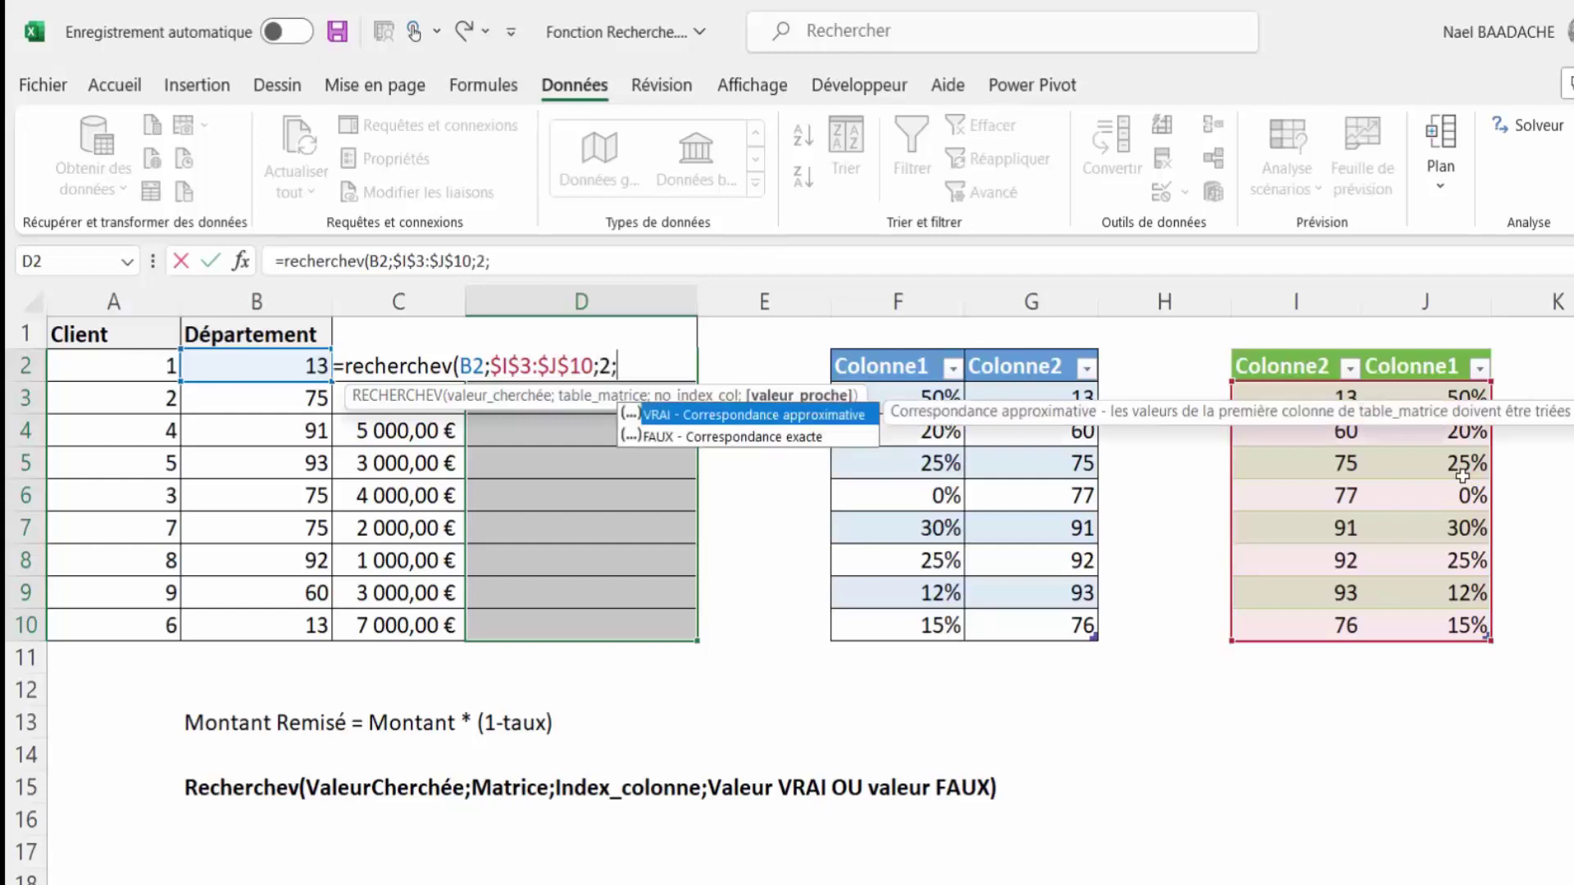
type("faux")
type(")")
key("ctrl+Return")
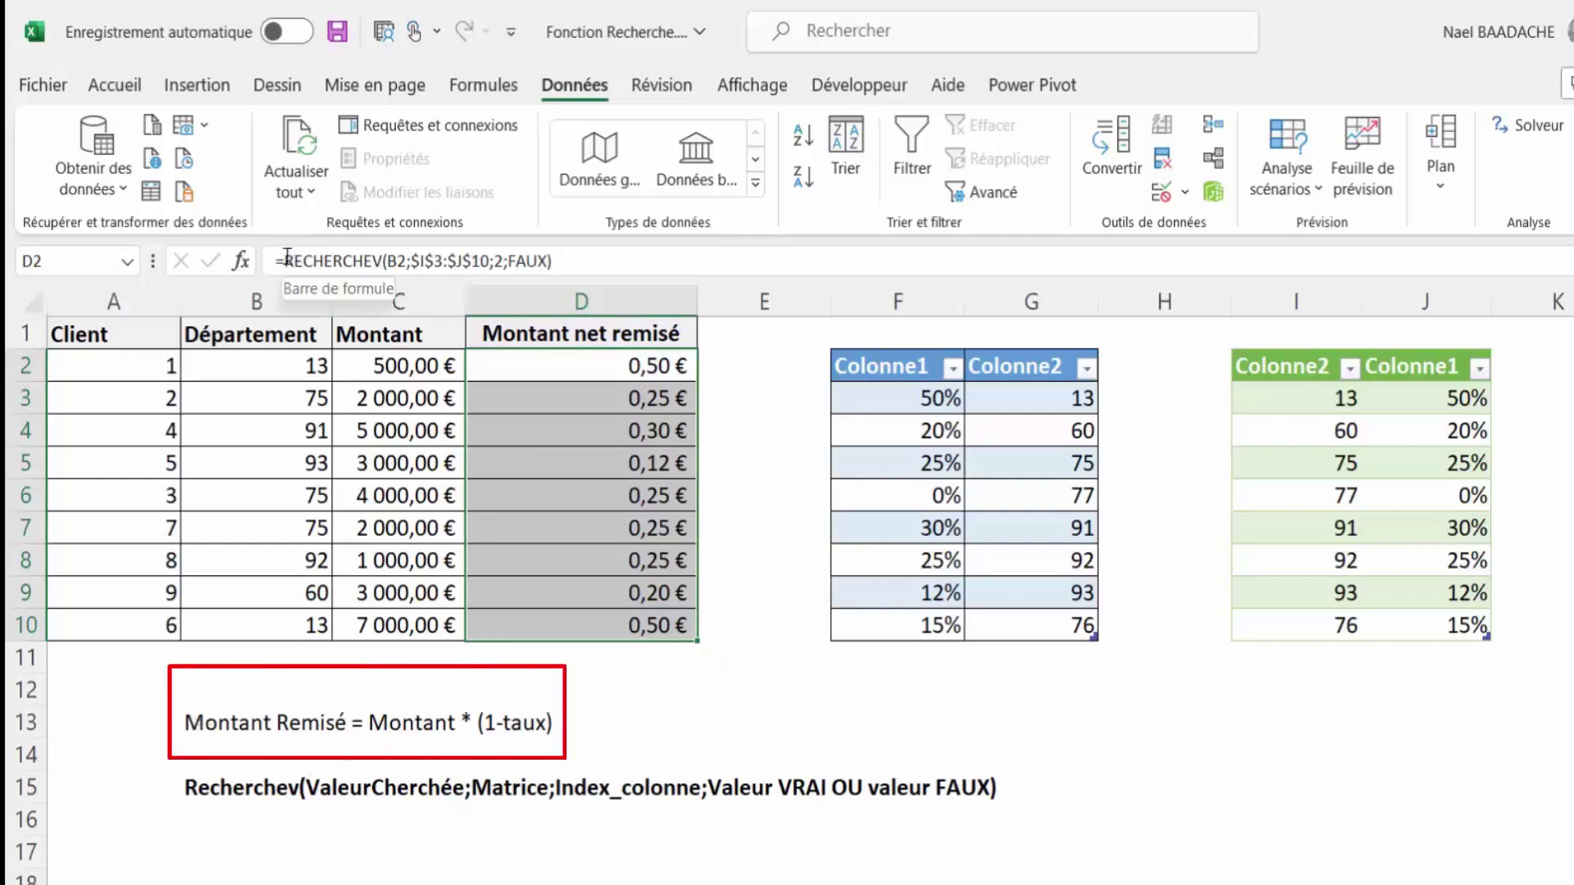
Change D2:D10 to =C2*(1-RECHERCHEV(B2;$I$3:$J$10;2;FAUX)) for net amounts
left_click(286, 260)
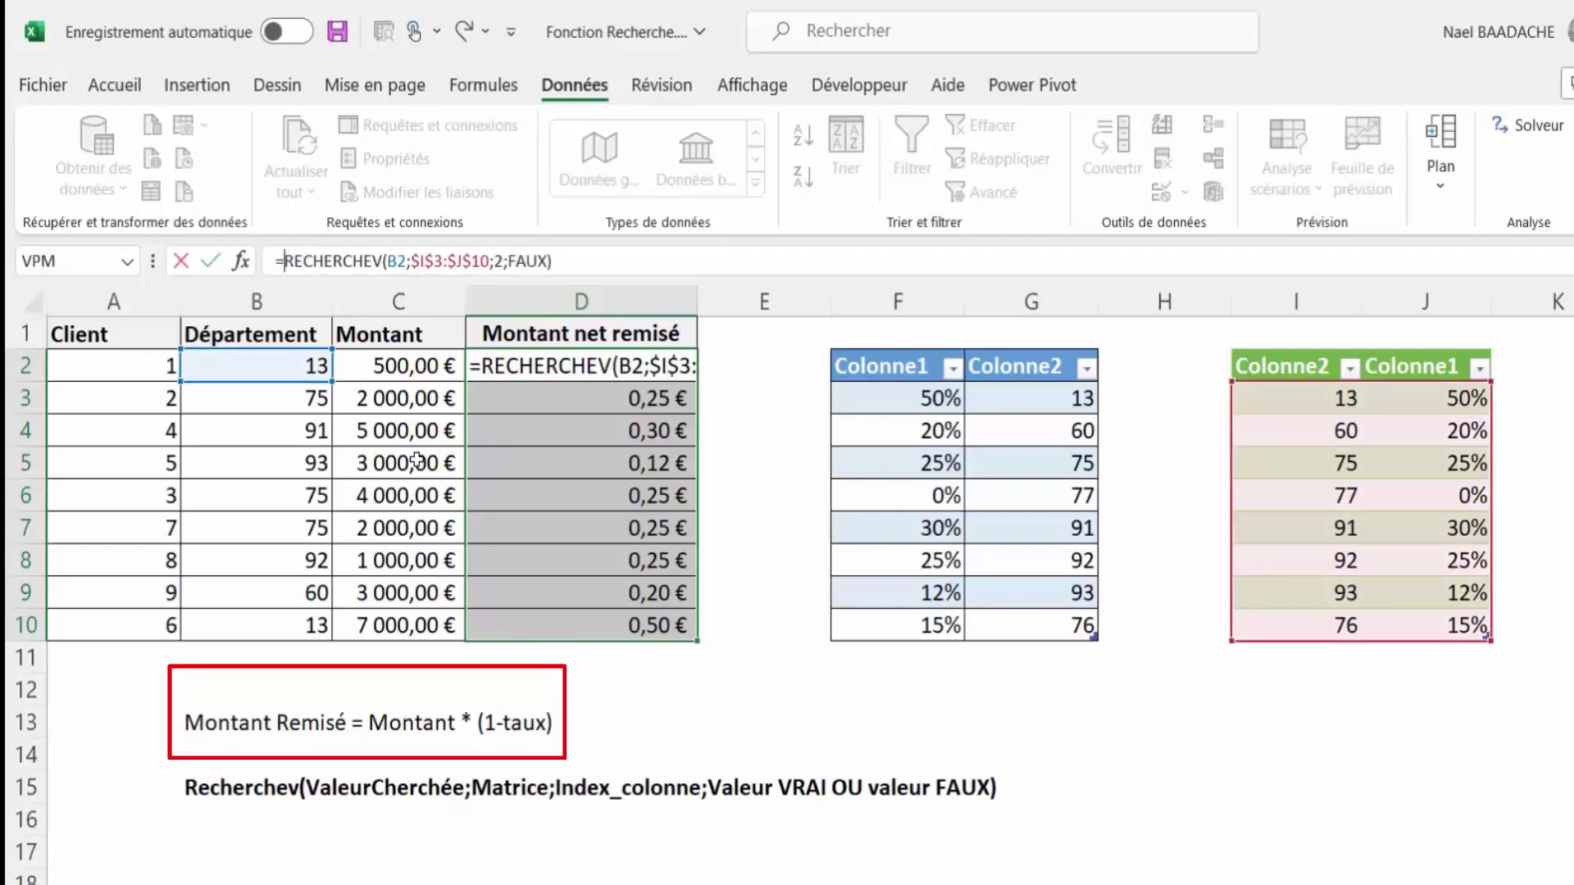
left_click(401, 363)
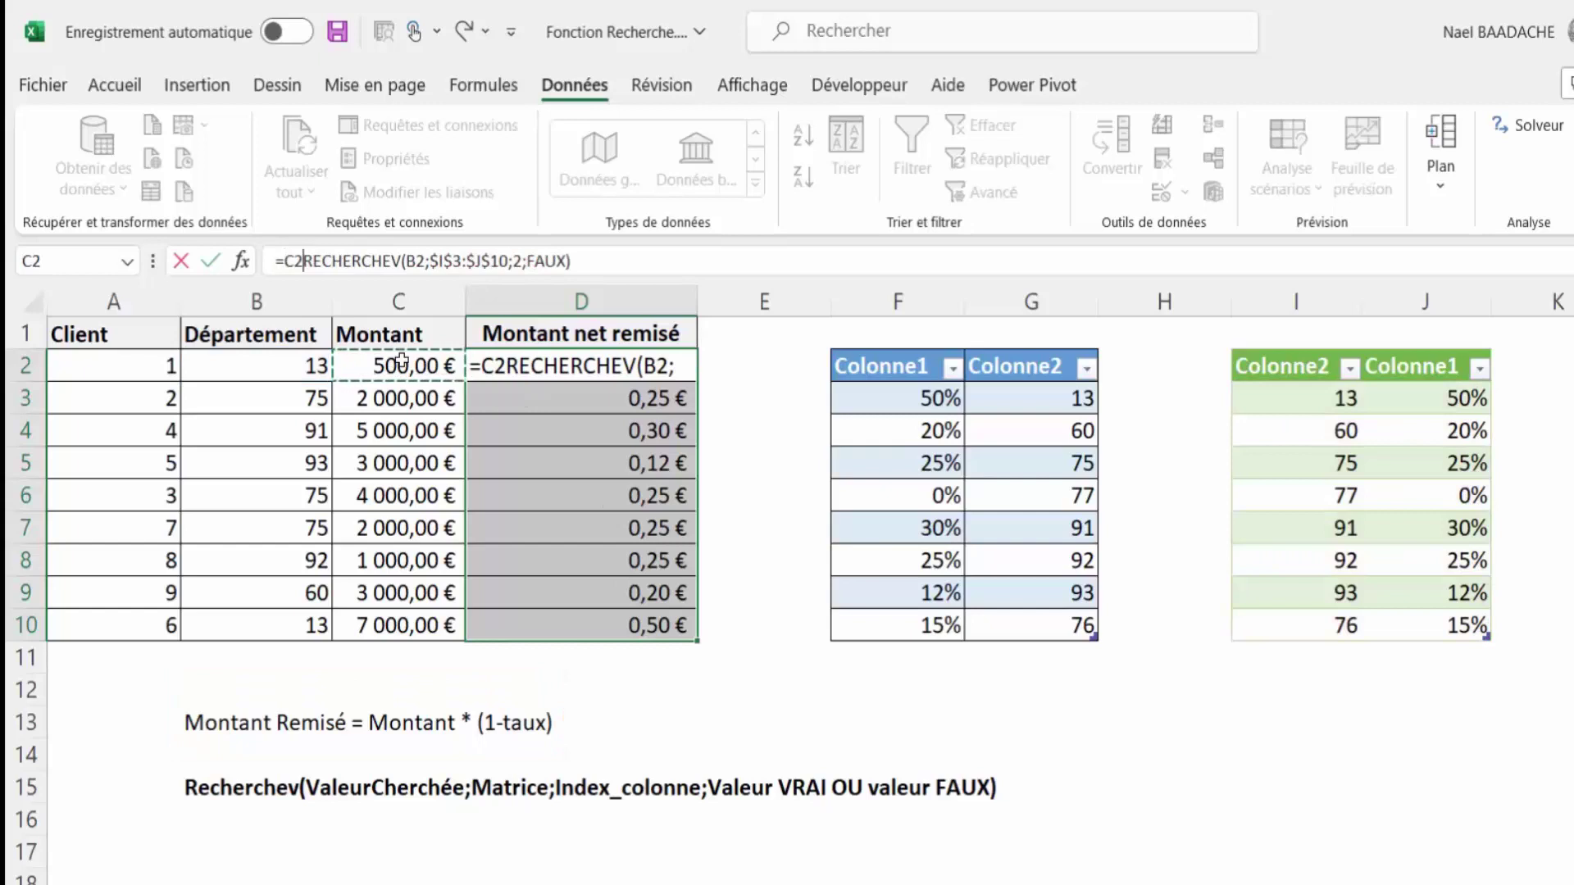
type("*")
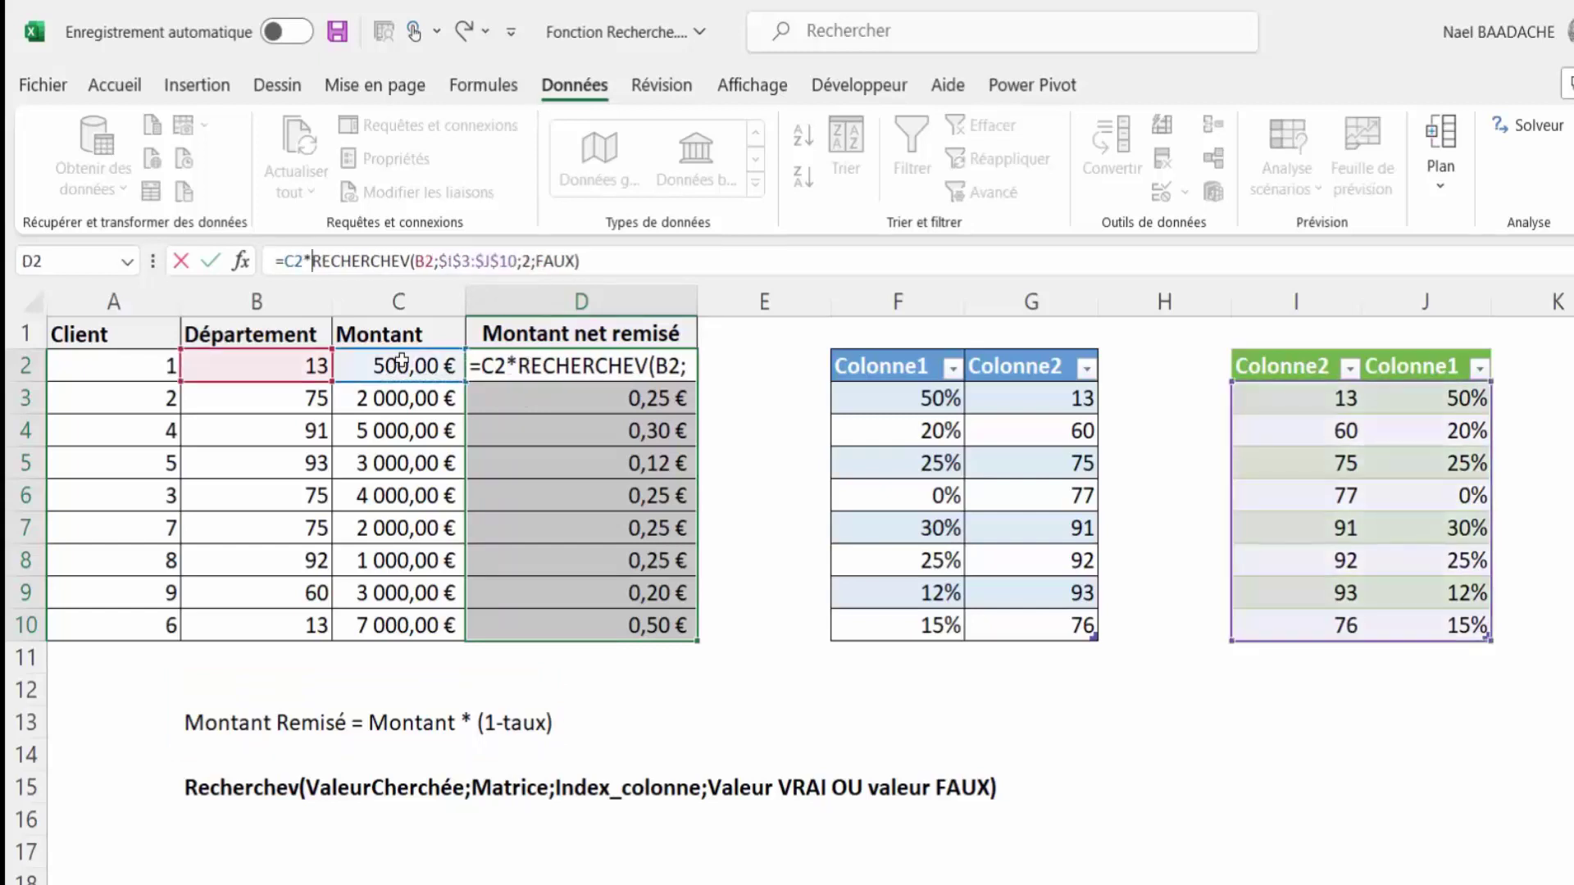
type("(1-")
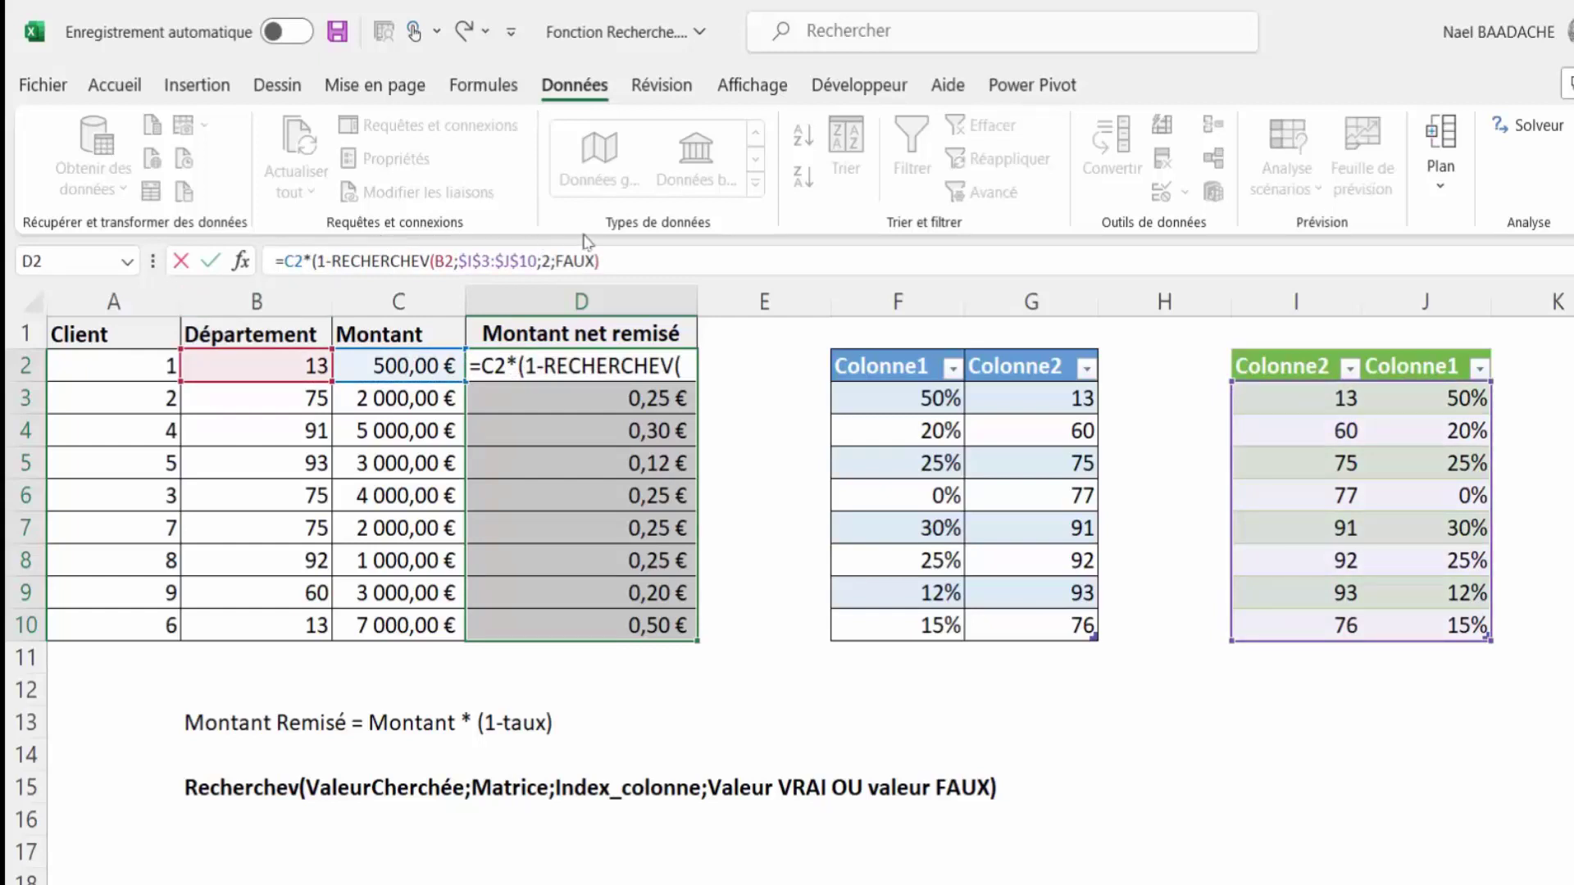
left_click(616, 254)
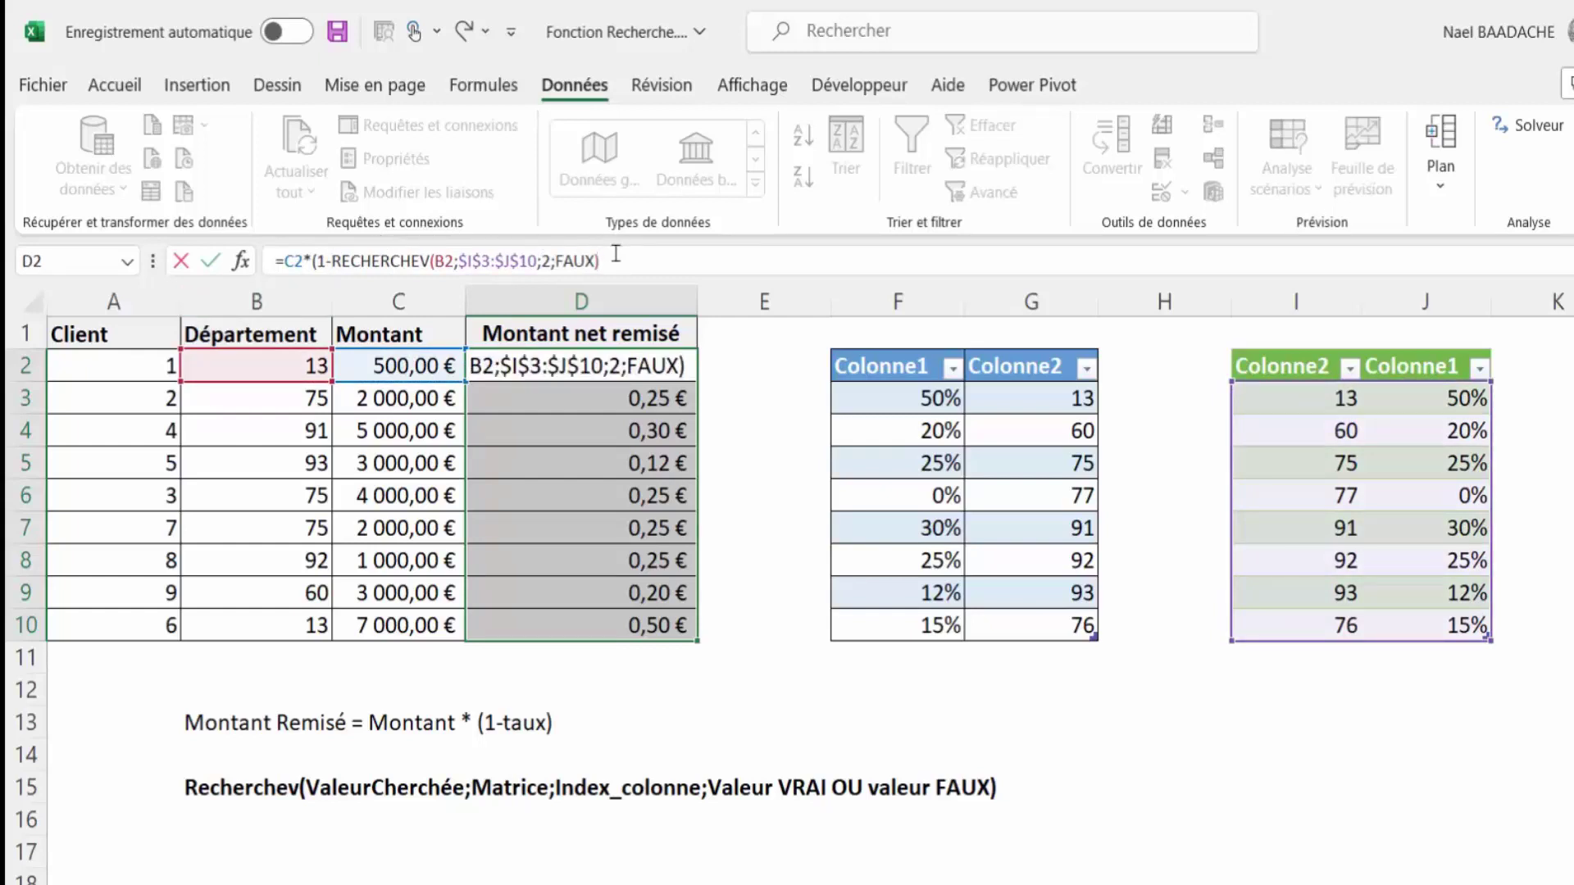
type("°")
type(")")
key("ctrl+Return")
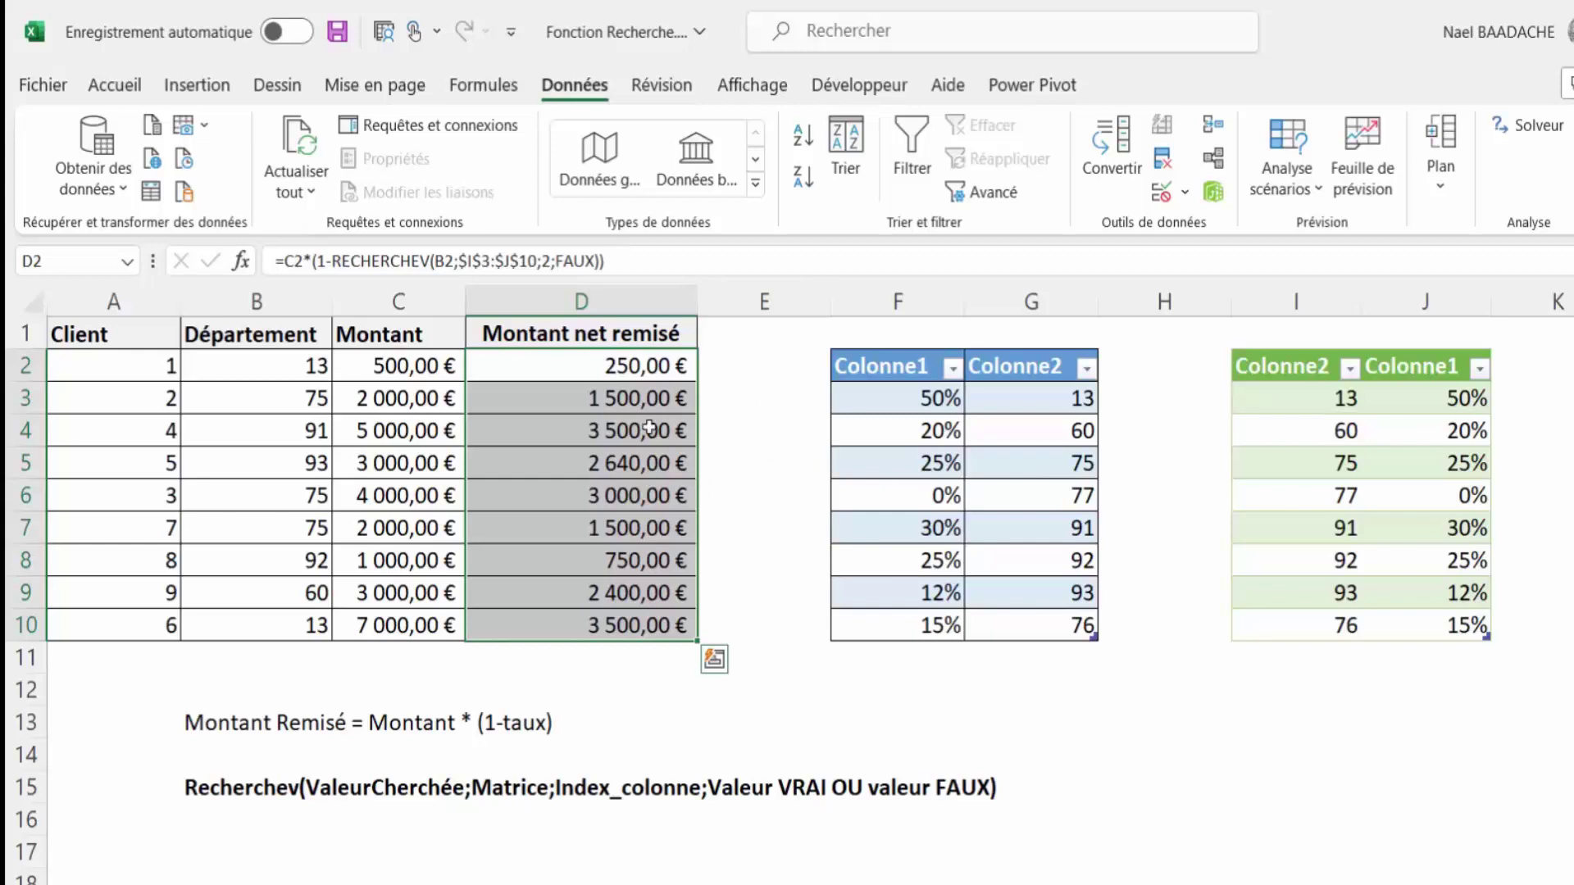
left_click(647, 428)
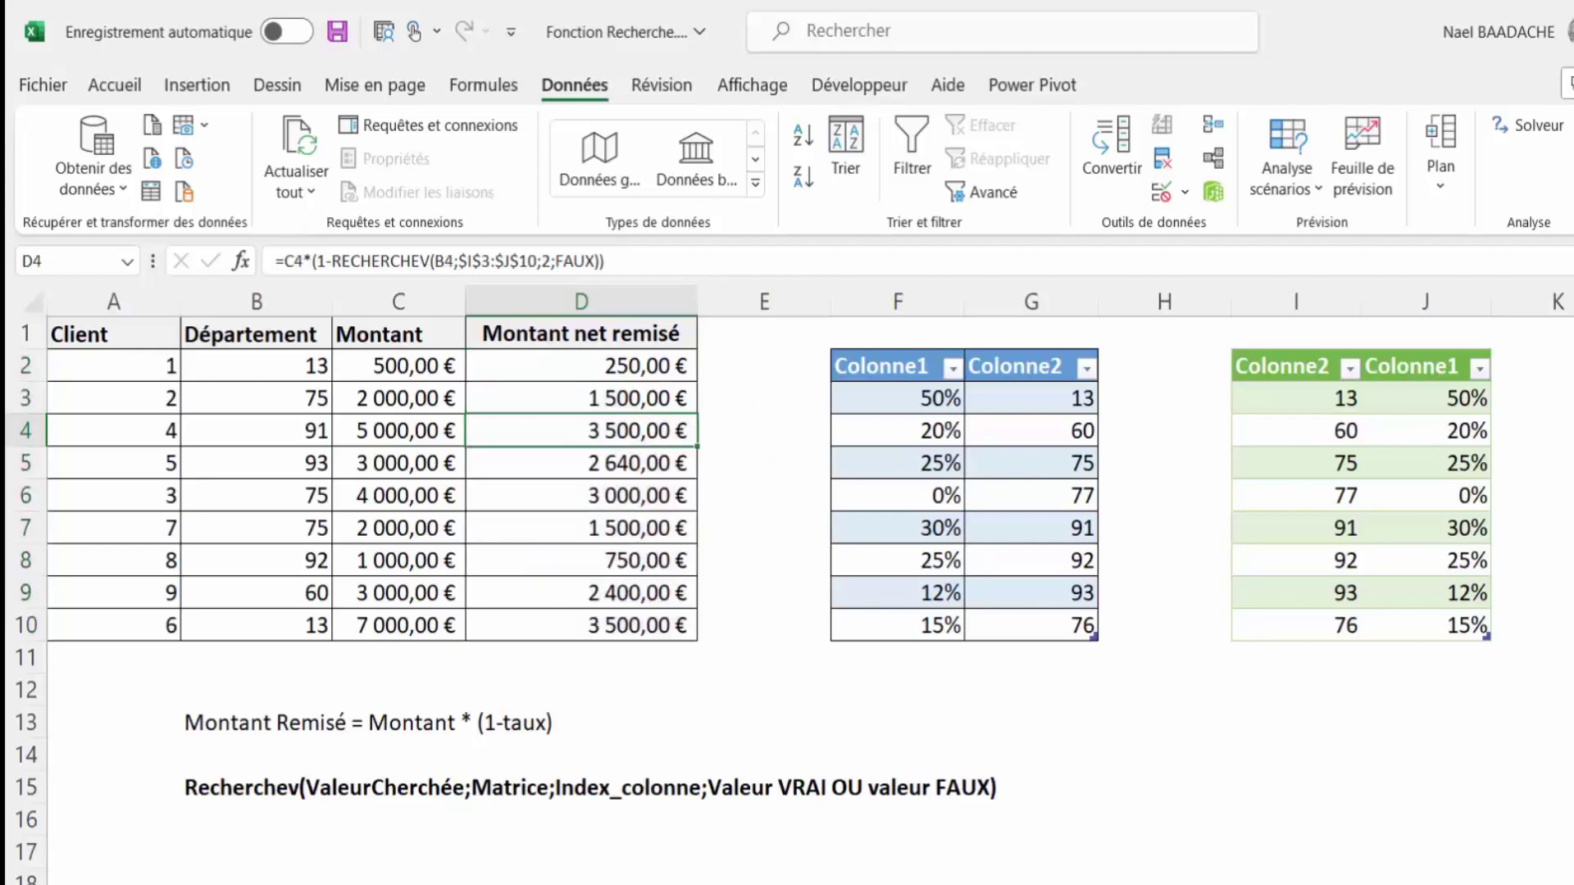
left_click(588, 367)
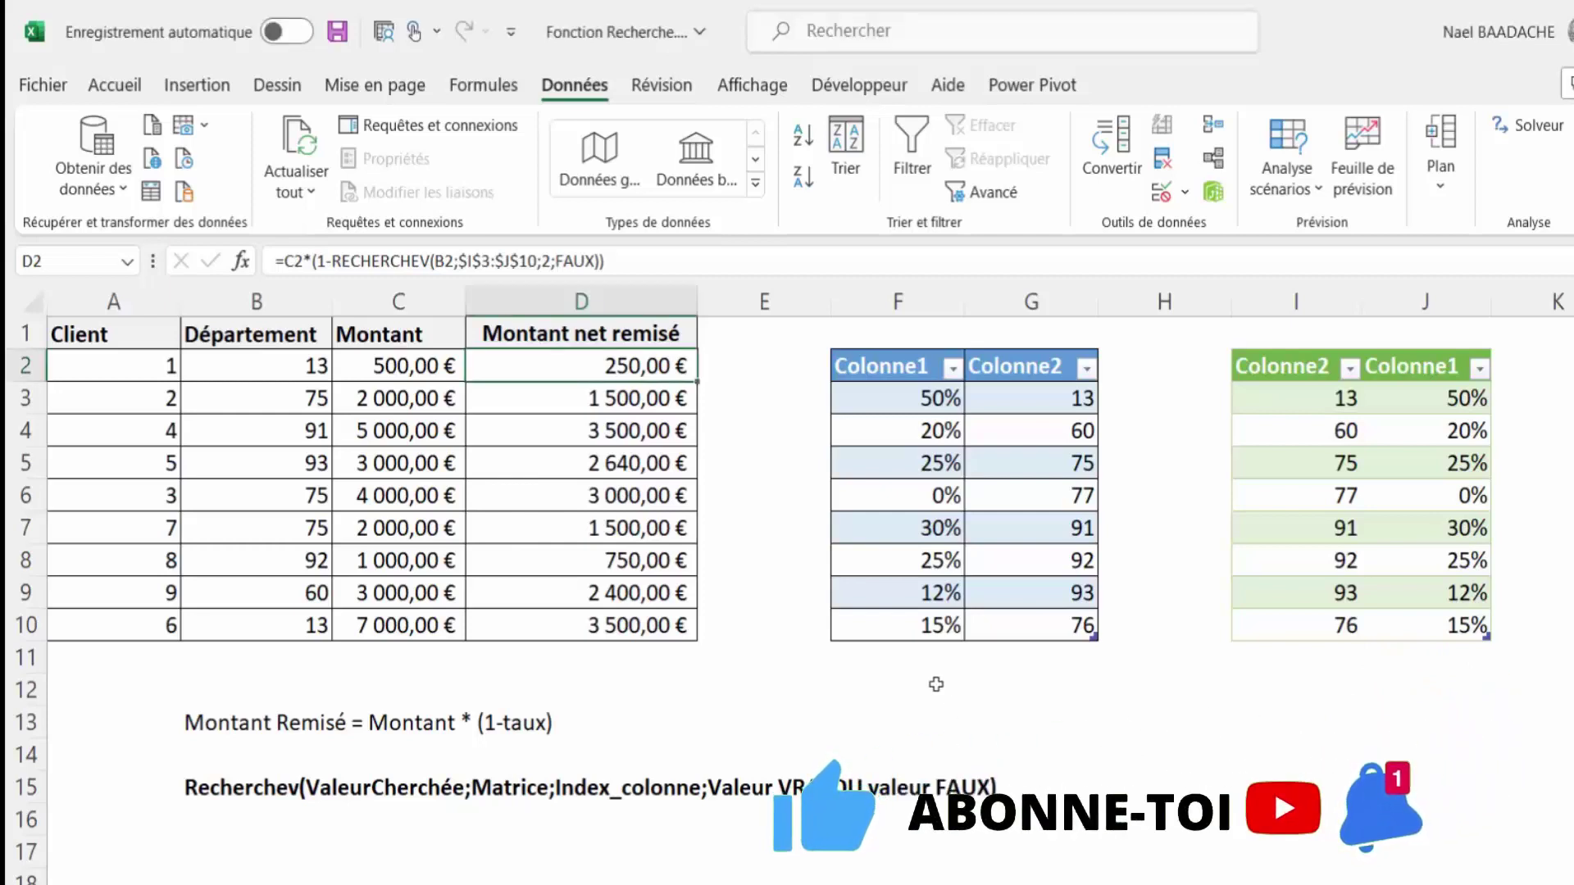
left_click(938, 682)
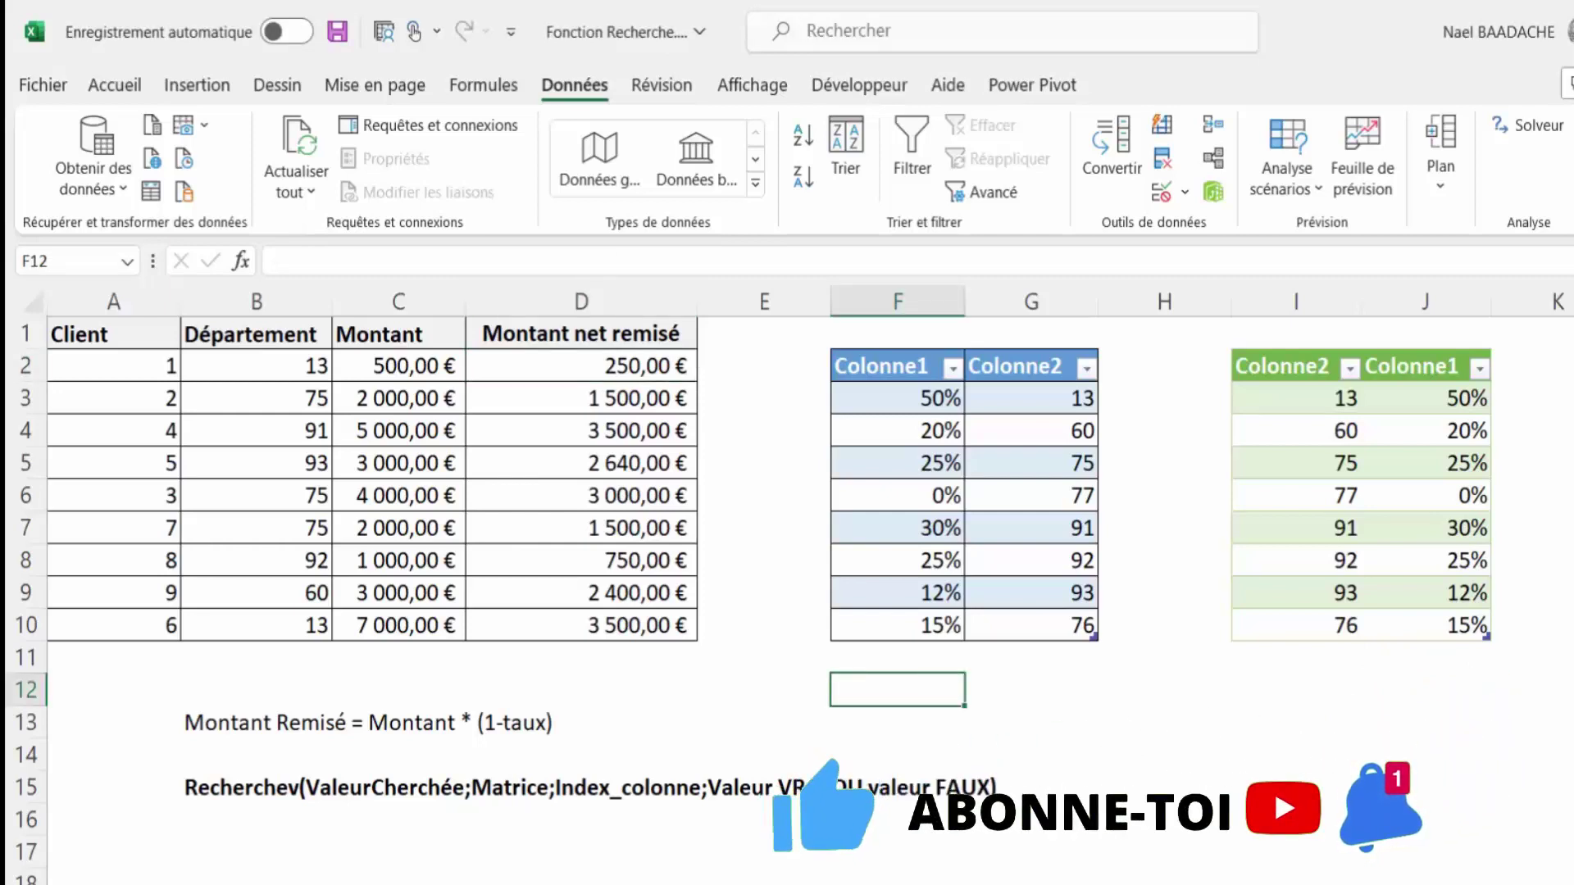